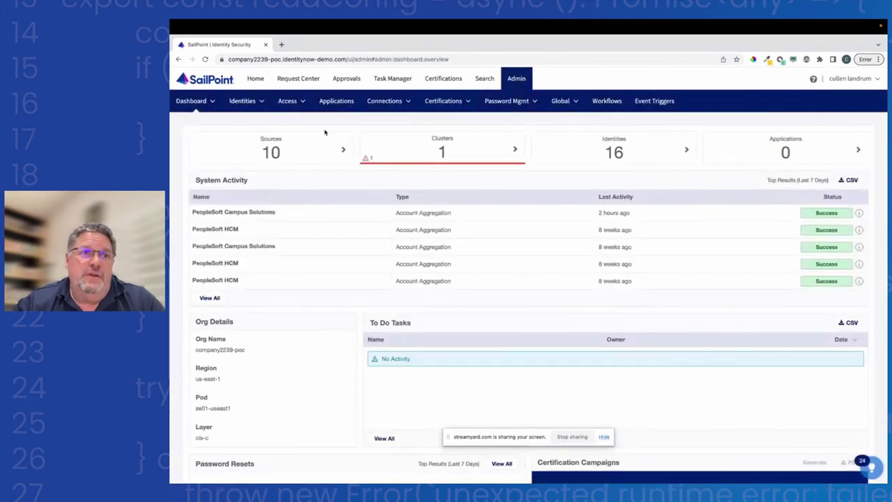
Open the pending identity listed just above SailPoint Services in the identity list and review its overview and attributes
click(244, 102)
click(245, 122)
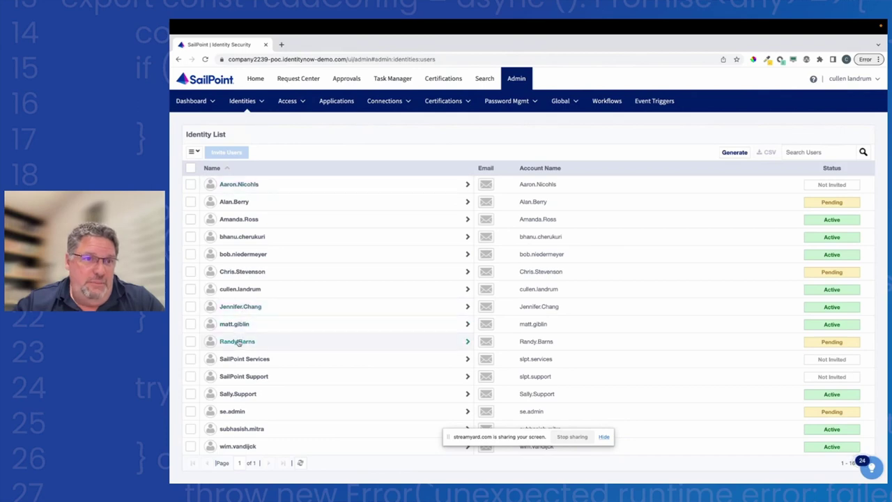
click(238, 341)
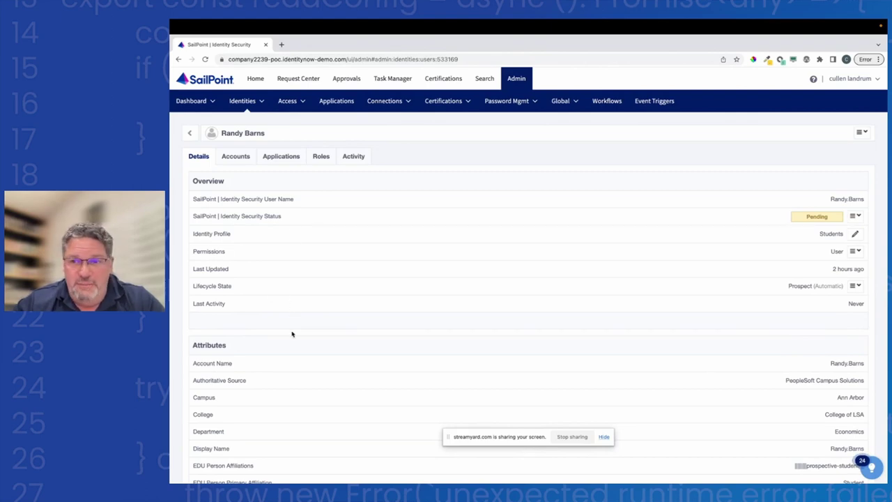
scroll(292, 334, down, 3)
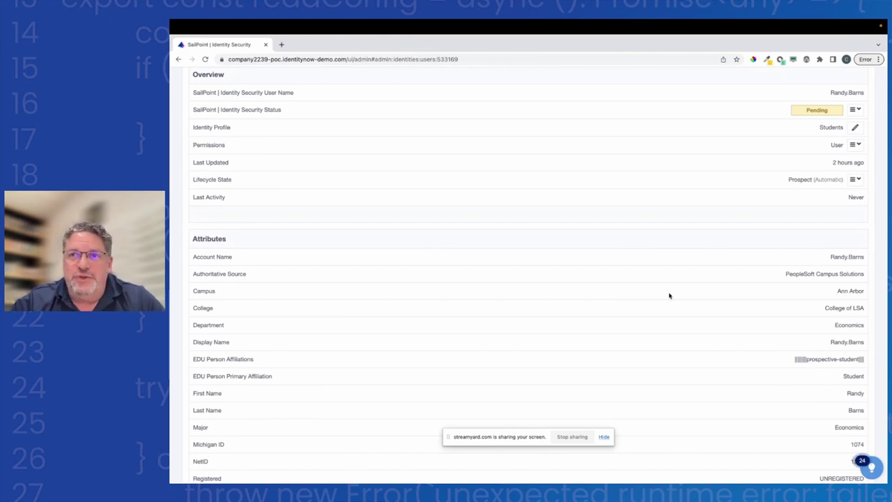
scroll(669, 294, up, 3)
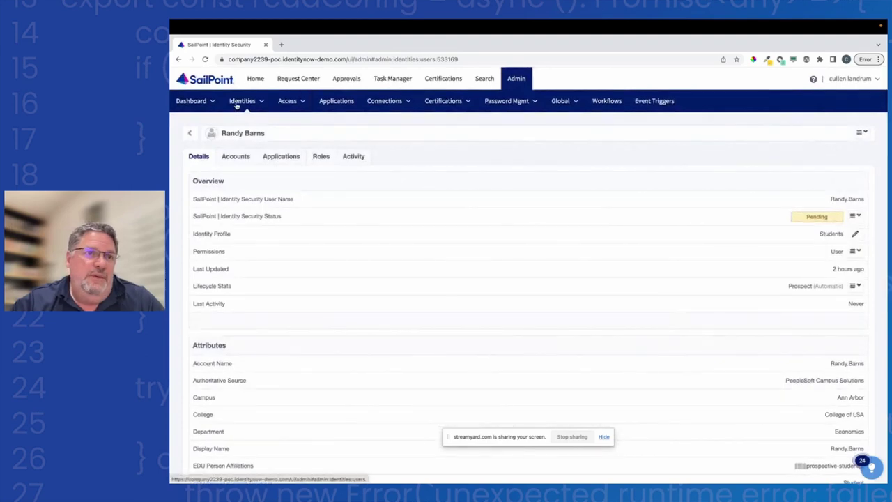
Open the Students identity profile's mappings and review the EDU Person Affiliations and EDU Person Primary Affiliation mappings
click(239, 103)
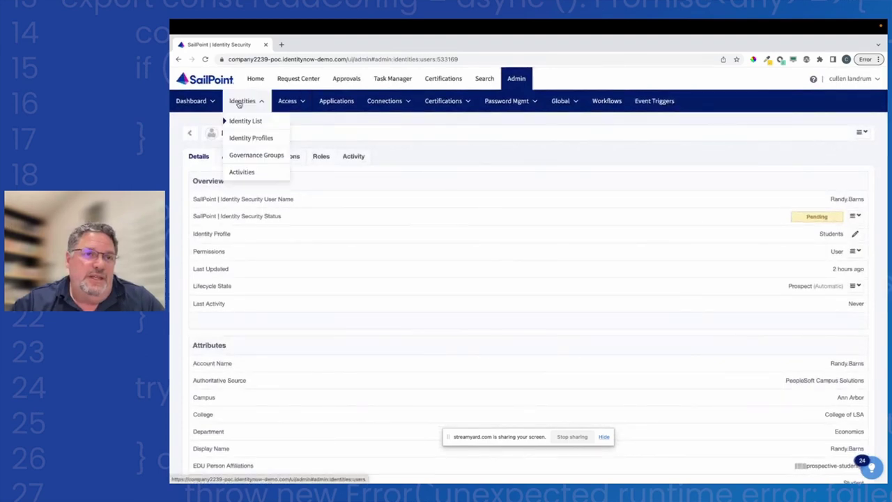
click(244, 138)
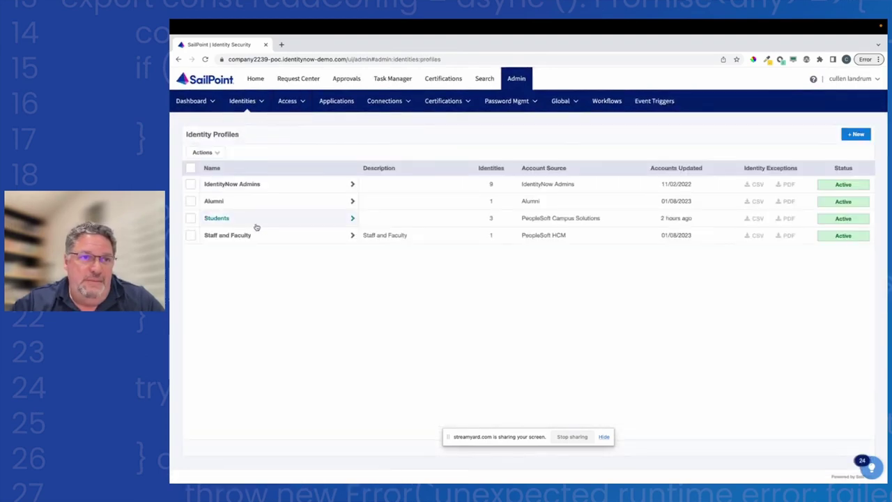
click(225, 218)
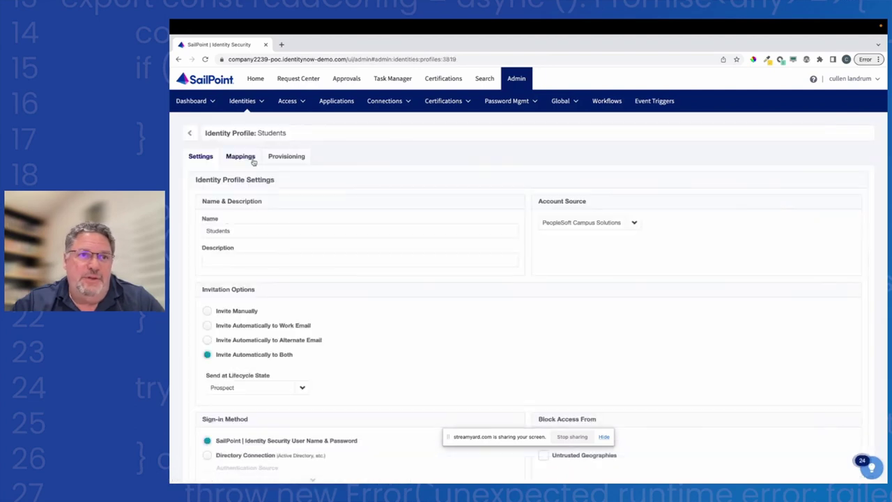
click(251, 157)
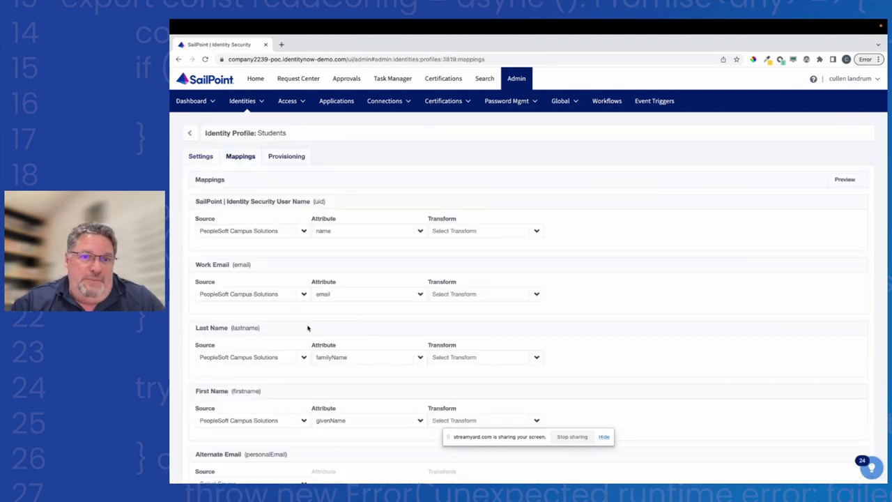
scroll(308, 327, down, 4)
scroll(308, 327, down, 6)
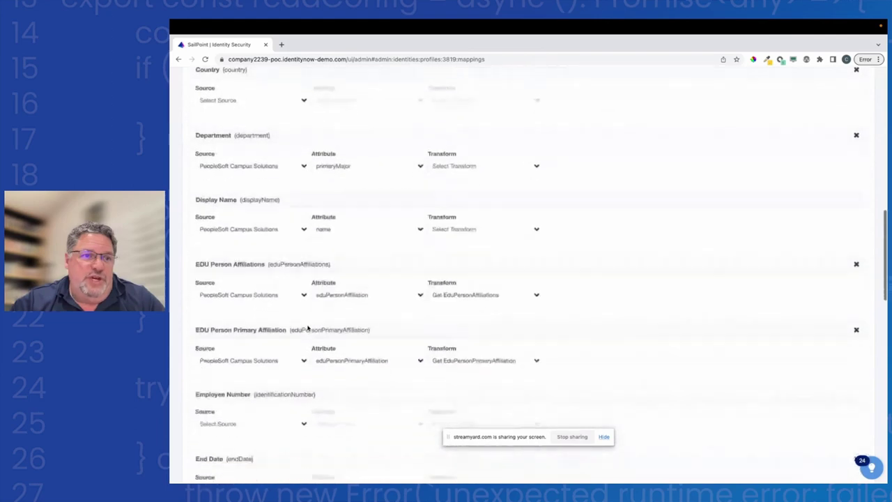
scroll(308, 327, down, 1)
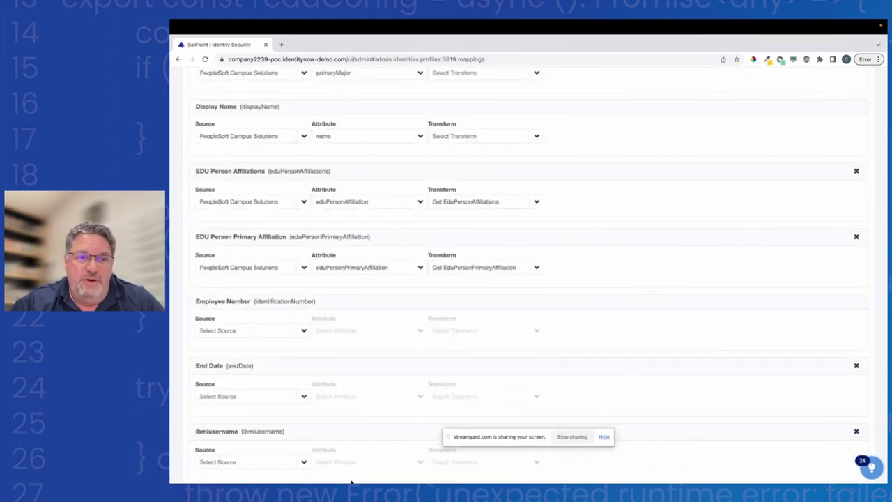
Switch to Visual Studio Code and examine the faculty-current and student-worker logic in the Get EduPersonAffiliations transform
key(super+Tab)
key(super+Tab)
key(super+Tab)
key(super+Tab)
key(super+Tab)
key(super+Tab)
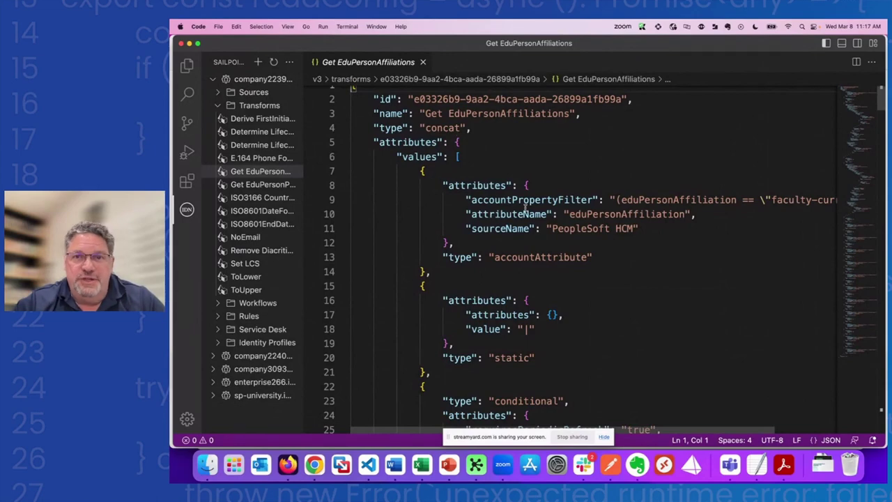
scroll(524, 207, down, 2)
scroll(524, 207, right, 1)
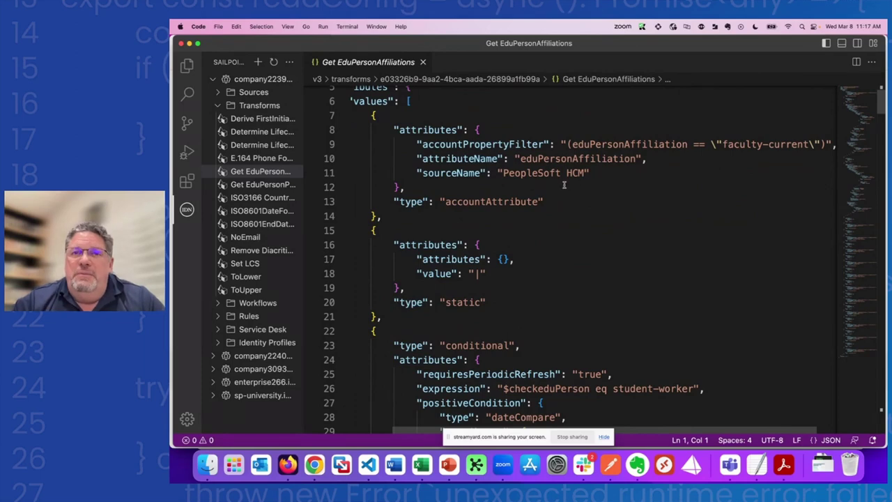
scroll(565, 185, down, 2)
scroll(564, 184, down, 5)
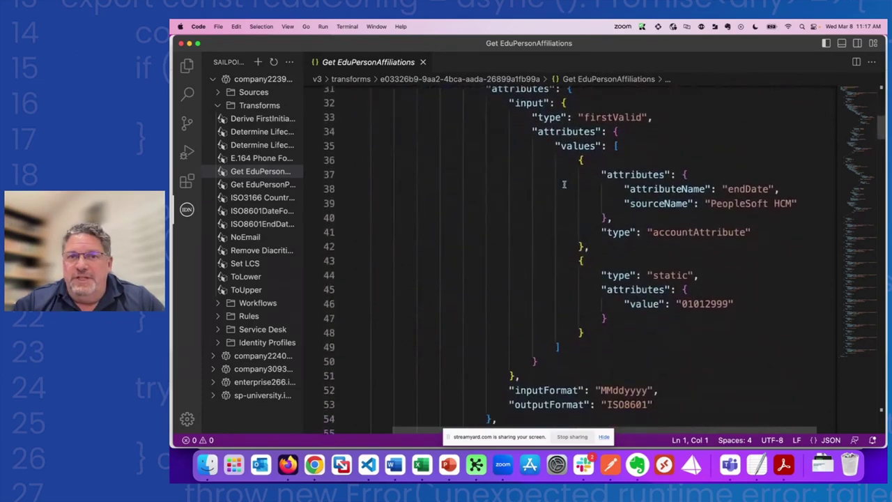
scroll(565, 185, up, 1)
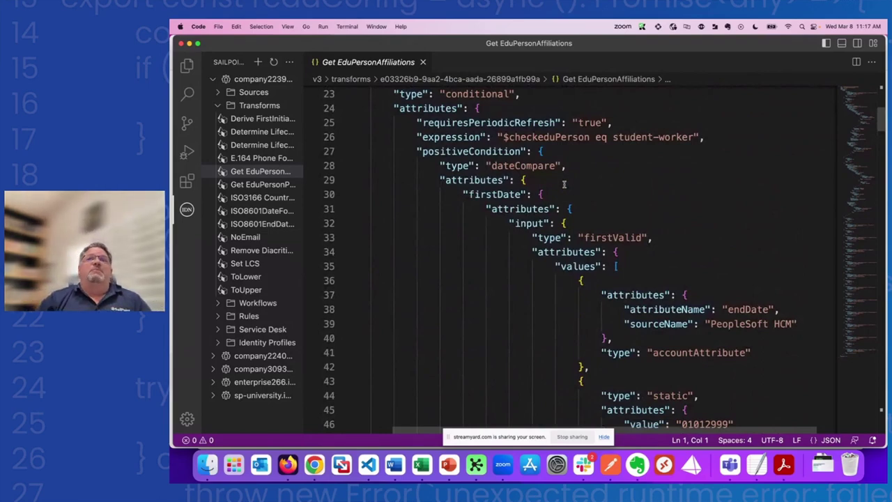
scroll(564, 184, down, 4)
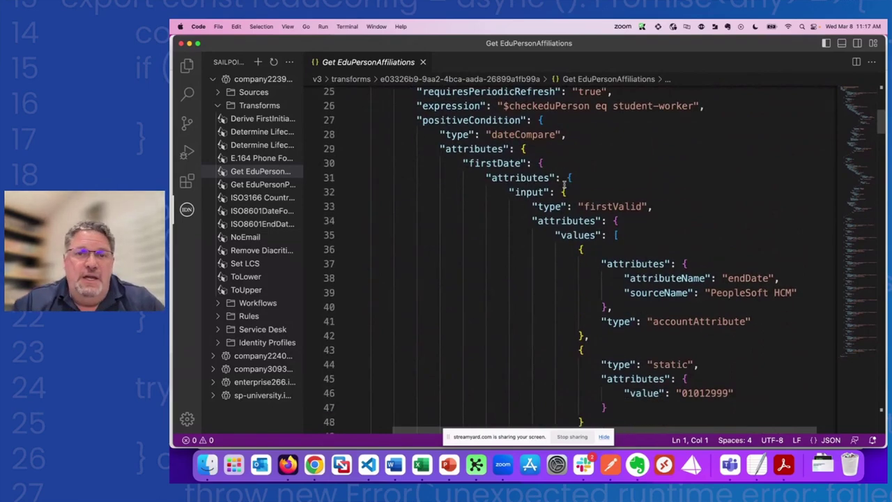
scroll(564, 185, down, 7)
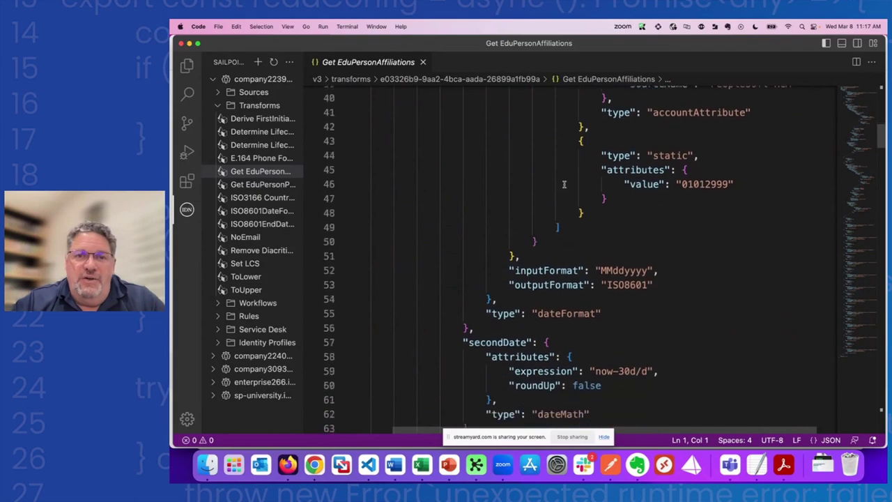
scroll(564, 185, down, 12)
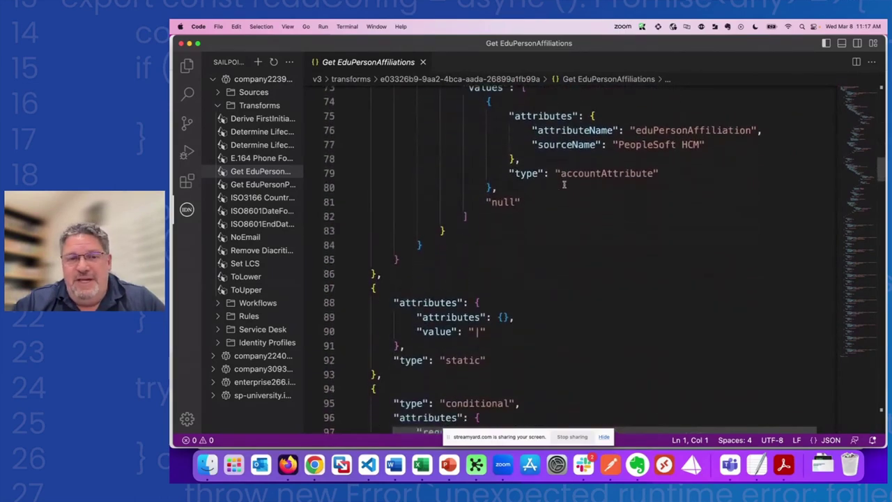
scroll(564, 184, down, 1)
scroll(515, 174, up, 3)
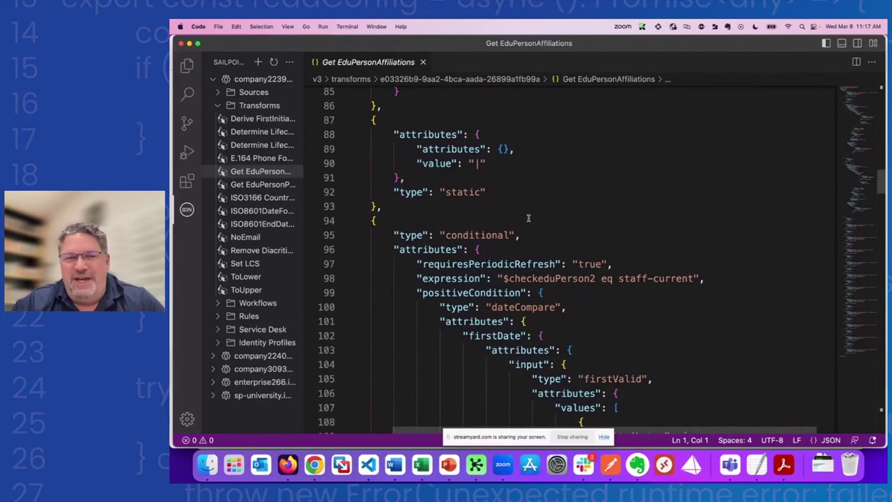
Examine the staff-current conditional block of the Get EduPersonAffiliations transform, including its date comparison and checkeduPerson2 attribute
scroll(528, 219, down, 5)
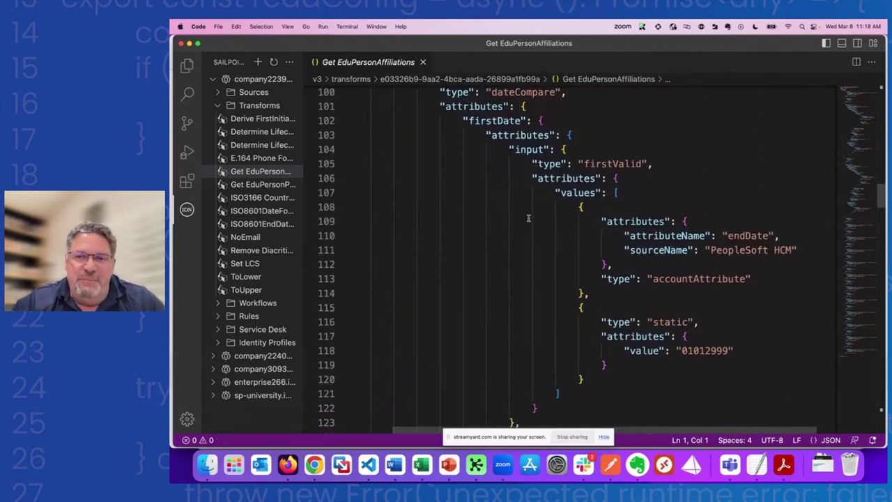
scroll(528, 219, down, 7)
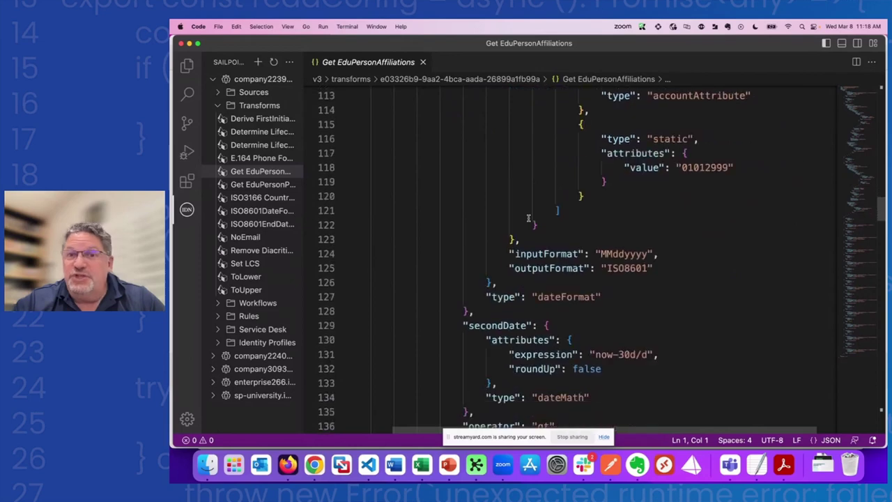
scroll(528, 218, down, 7)
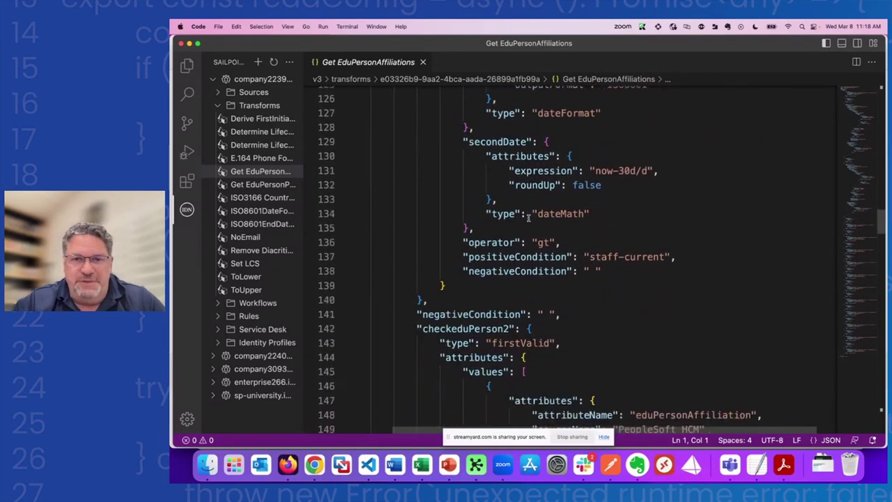
scroll(528, 218, down, 5)
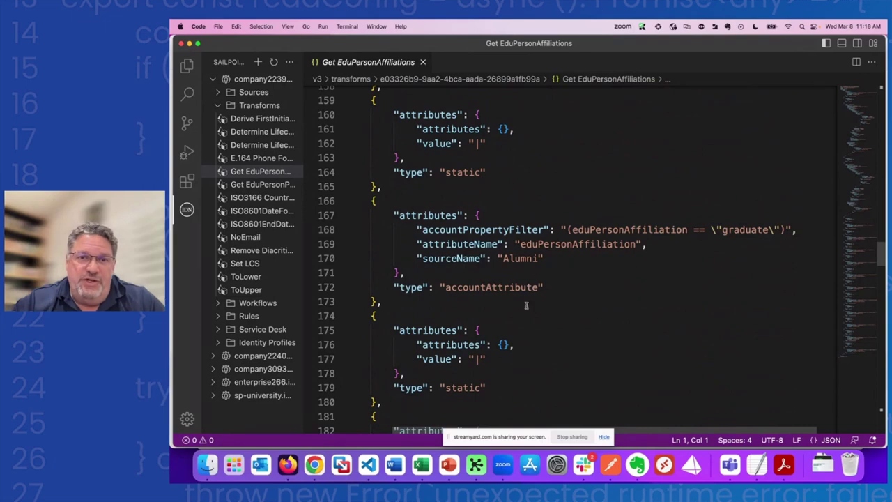
Review the remaining account property filters in Get EduPersonAffiliations, covering the graduate, future and former affiliations
scroll(525, 321, down, 12)
scroll(524, 322, down, 2)
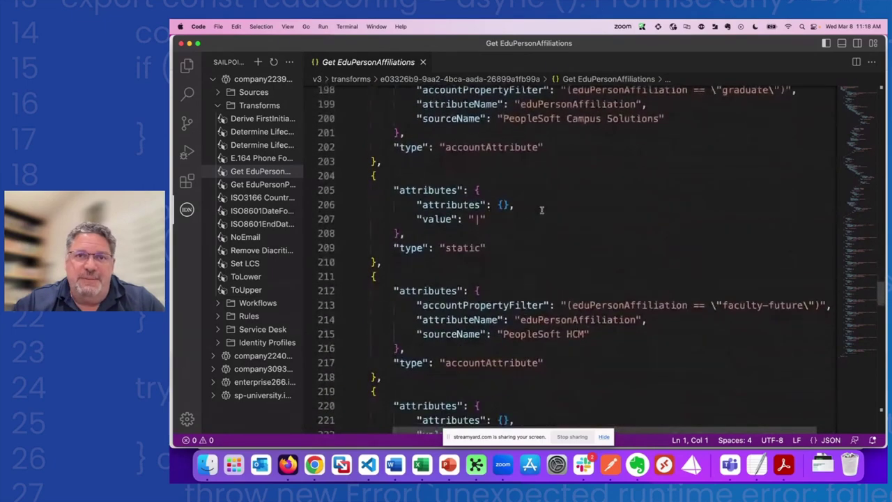
scroll(572, 126, up, 2)
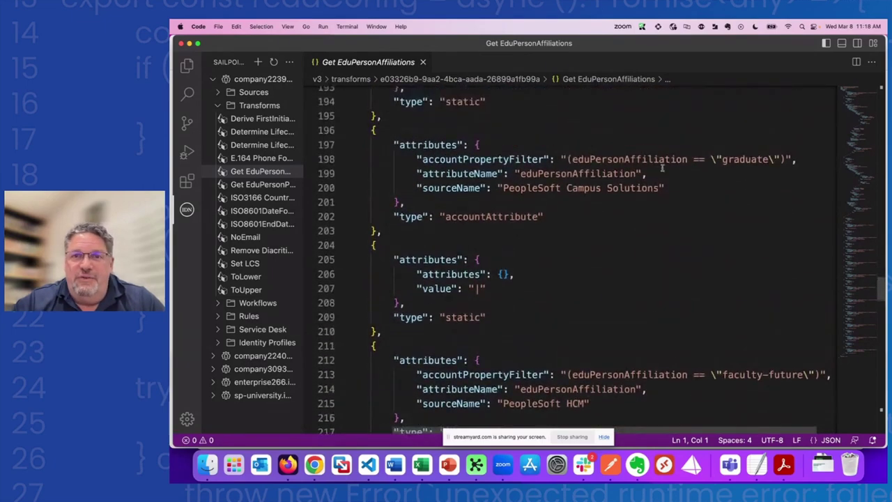
scroll(567, 268, down, 2)
scroll(568, 269, down, 2)
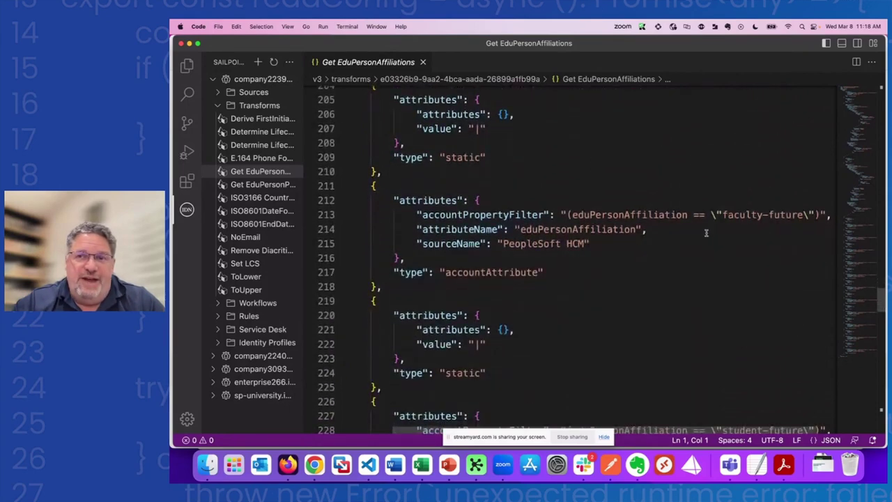
scroll(551, 317, down, 2)
scroll(551, 316, down, 3)
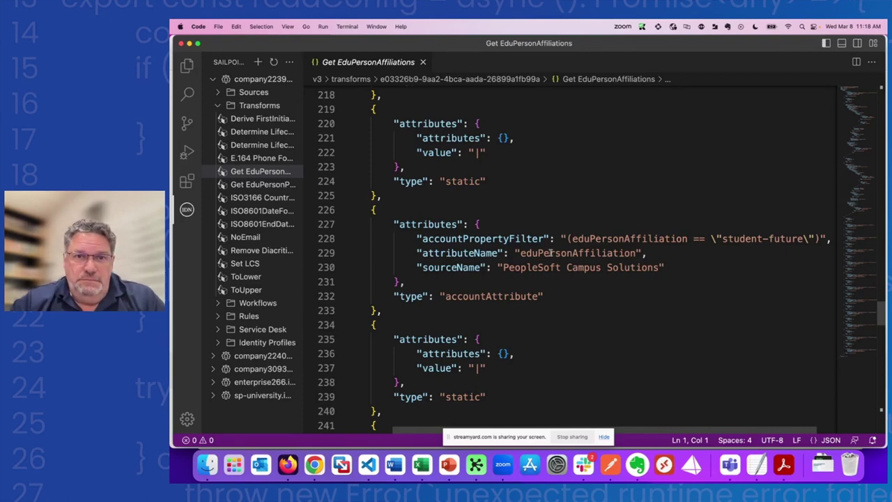
scroll(550, 252, down, 2)
scroll(549, 252, down, 20)
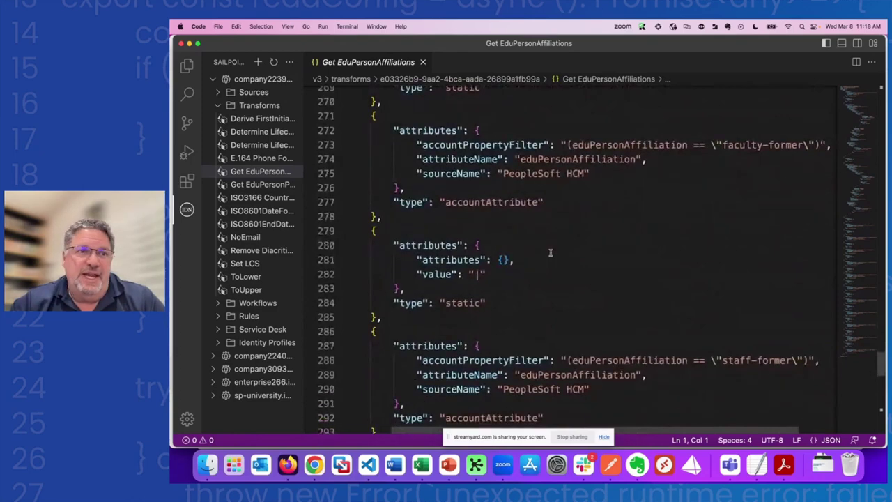
Open the Get EduPersonPrimaryAffiliation transform and examine its firstValid inputs and the lookup table of primary affiliations
click(276, 185)
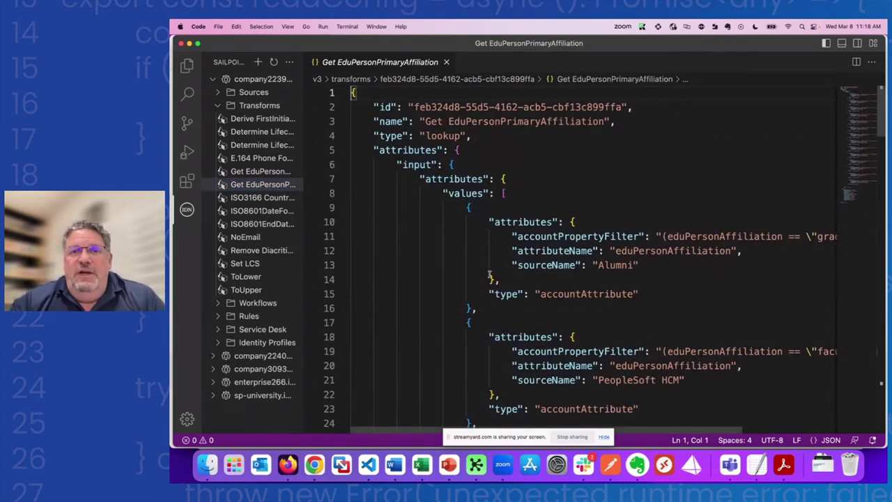
scroll(491, 277, down, 10)
scroll(491, 274, down, 15)
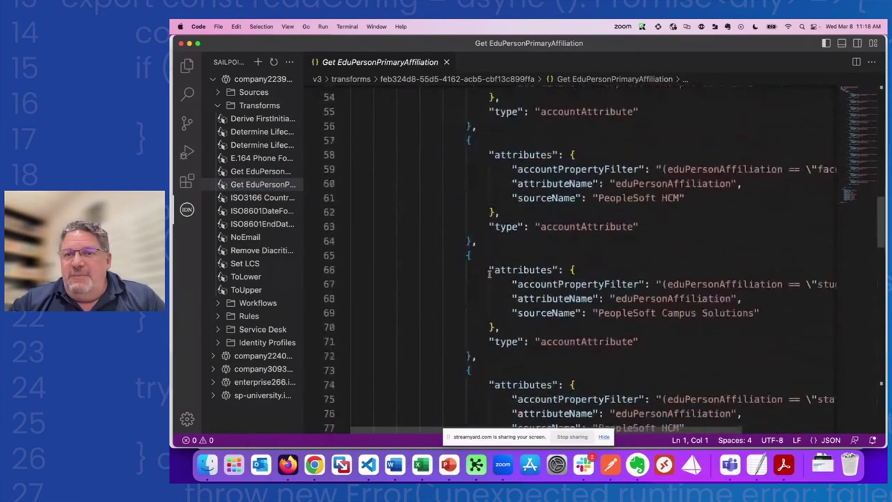
scroll(489, 274, up, 3)
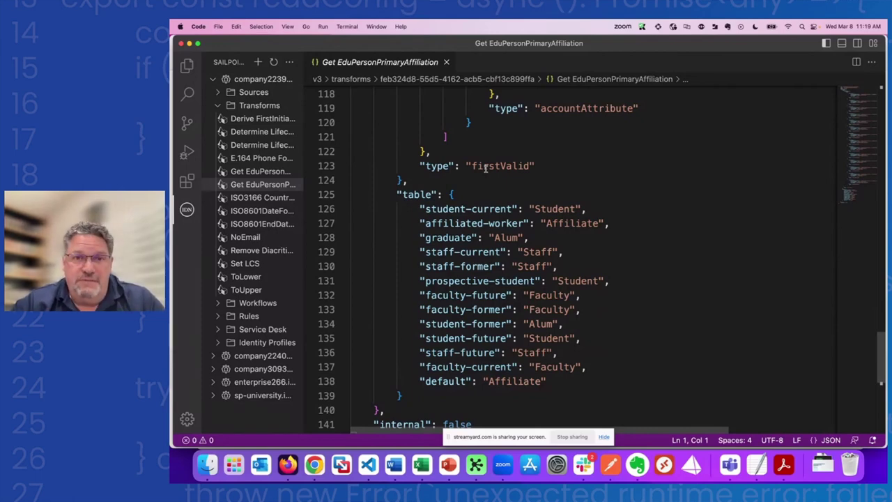
Switch back to SailPoint in the browser and view the user accounts of the PeopleSoft Campus Solutions source
key(ctrl+Right)
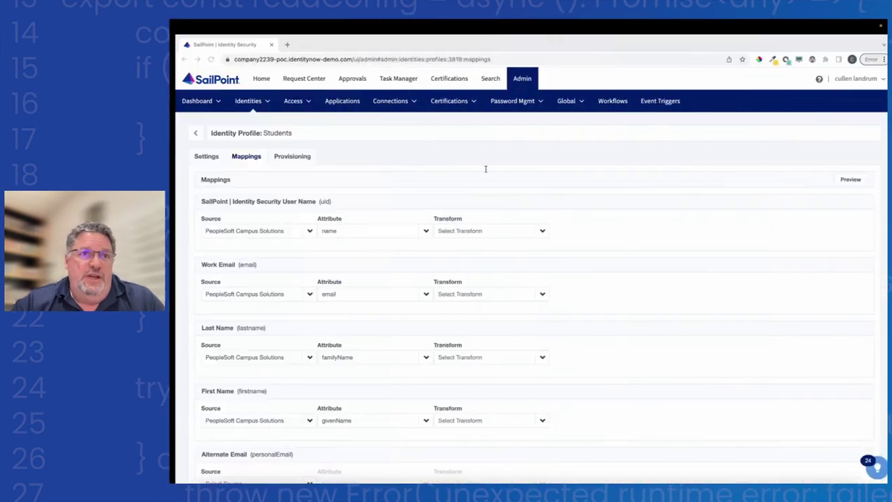
mouse_move(394, 105)
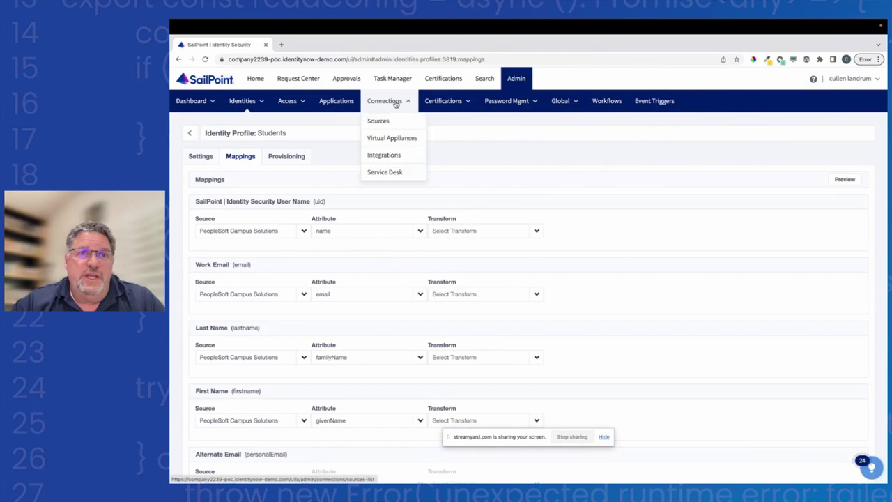
click(390, 121)
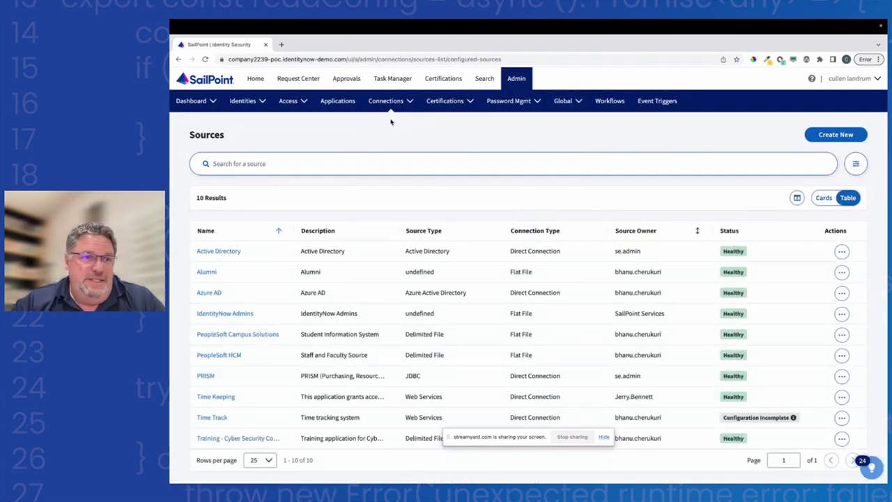
click(238, 334)
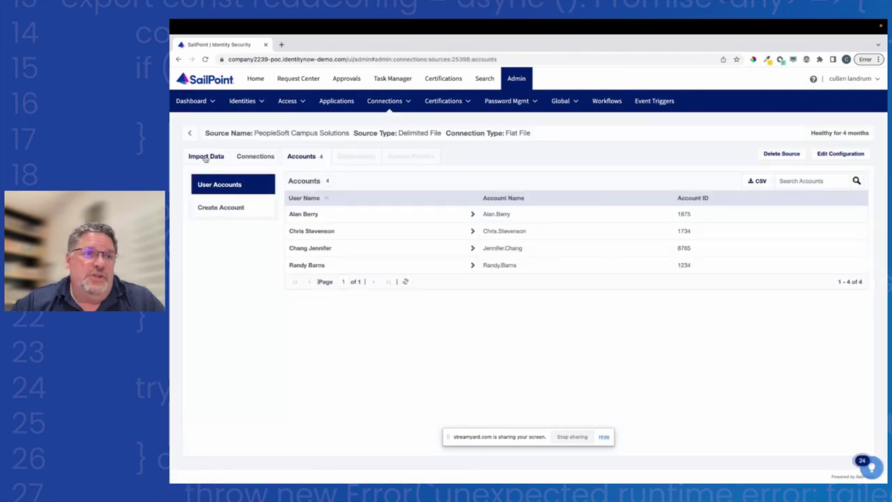
click(206, 156)
click(302, 155)
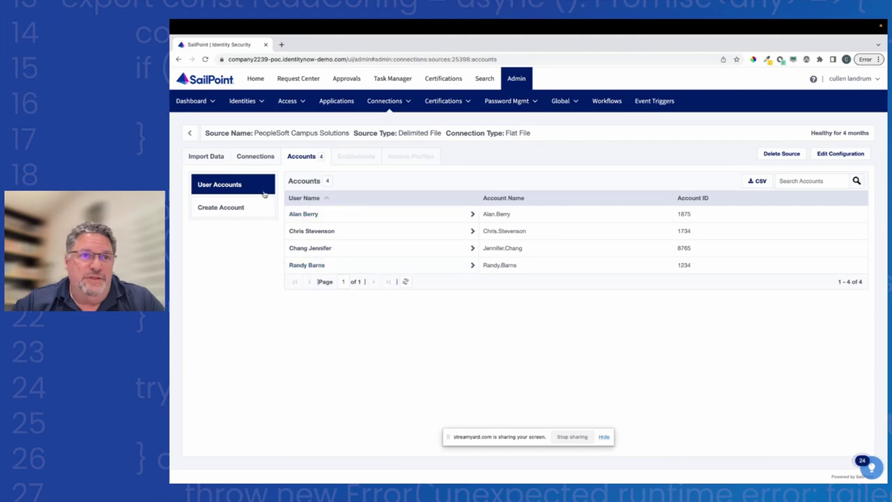
Import the account file 1.2sis-app-test Current student.csv from the Michigan demo files' Student folder into the PeopleSoft Campus Solutions source
click(202, 158)
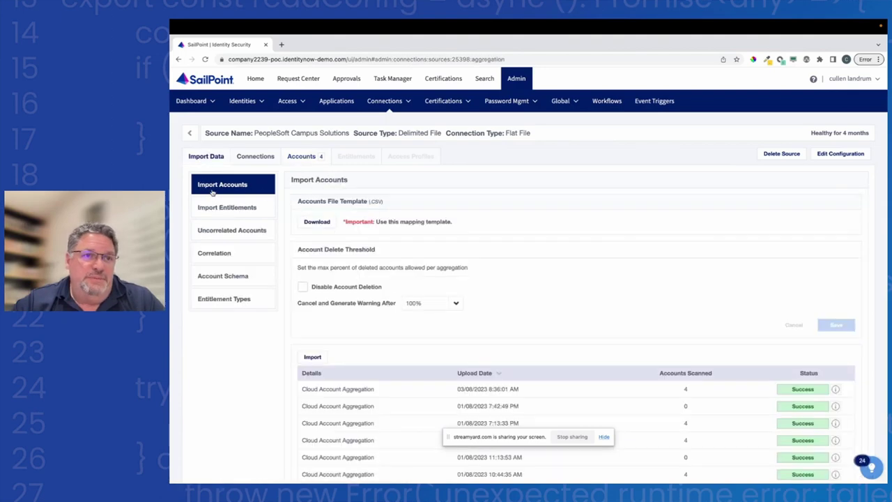
click(313, 357)
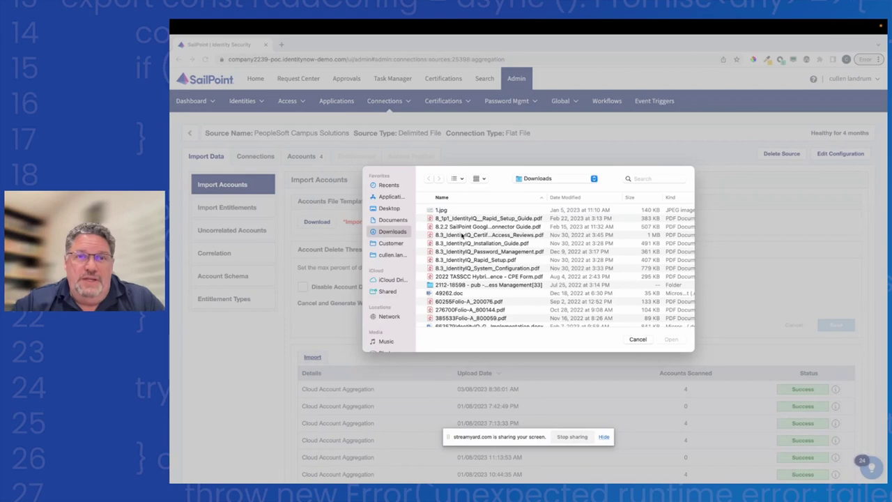
click(385, 243)
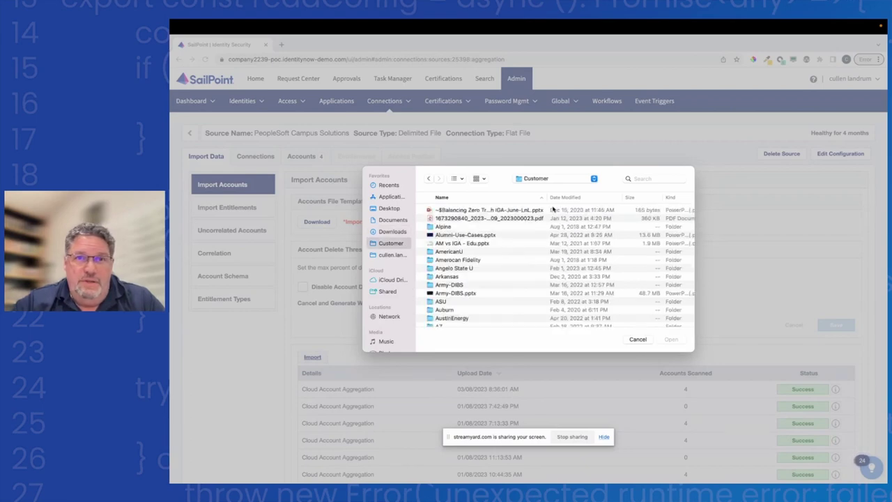
click(571, 199)
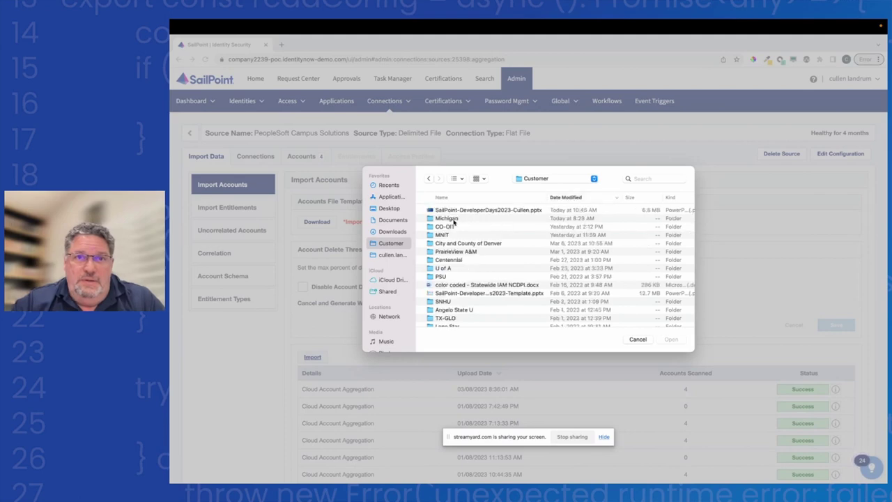
double_click(457, 220)
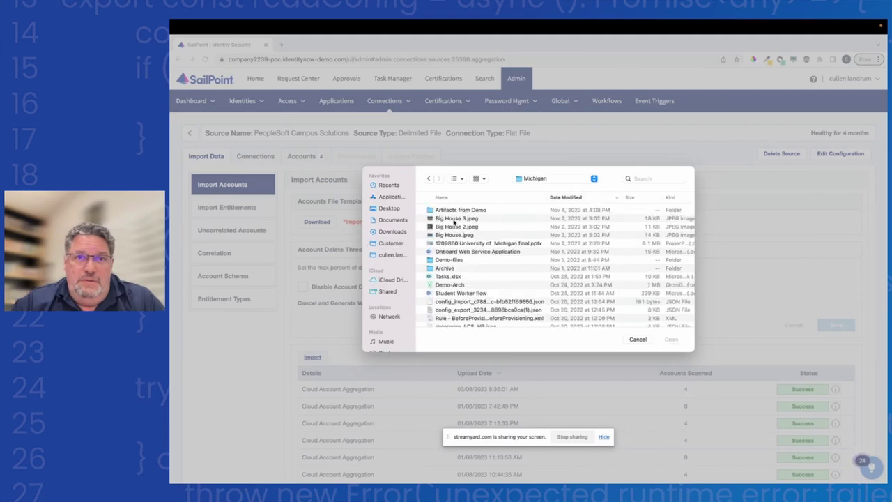
double_click(451, 260)
double_click(447, 218)
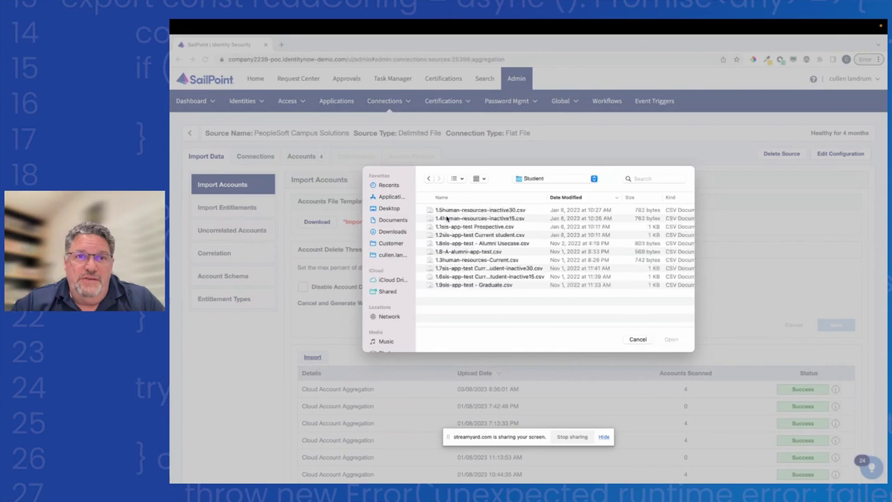
click(525, 200)
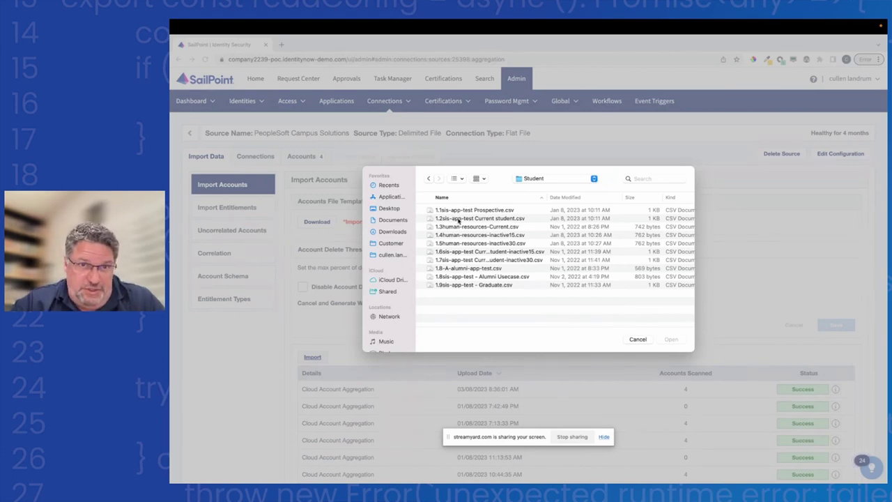
double_click(458, 219)
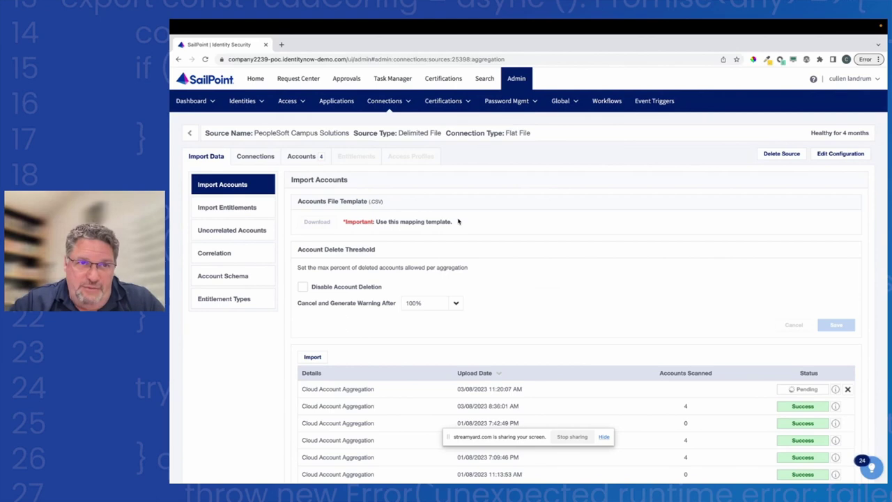
Open the identity of the last student in the source's account list and review its lifecycle state and EDU person affiliation attributes
click(304, 157)
click(312, 265)
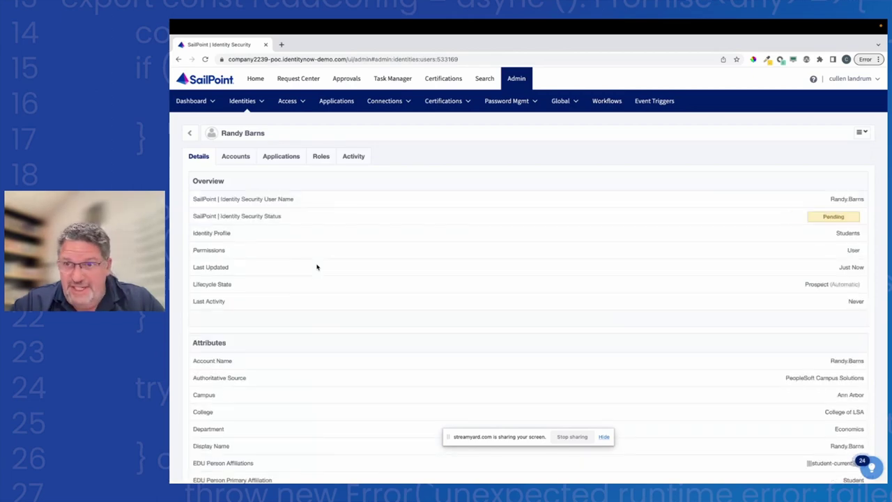
scroll(593, 332, down, 5)
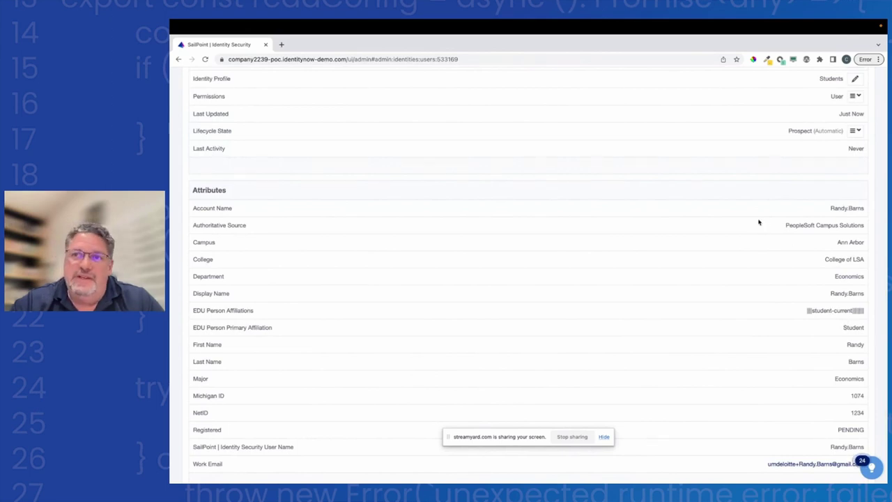
scroll(758, 221, up, 5)
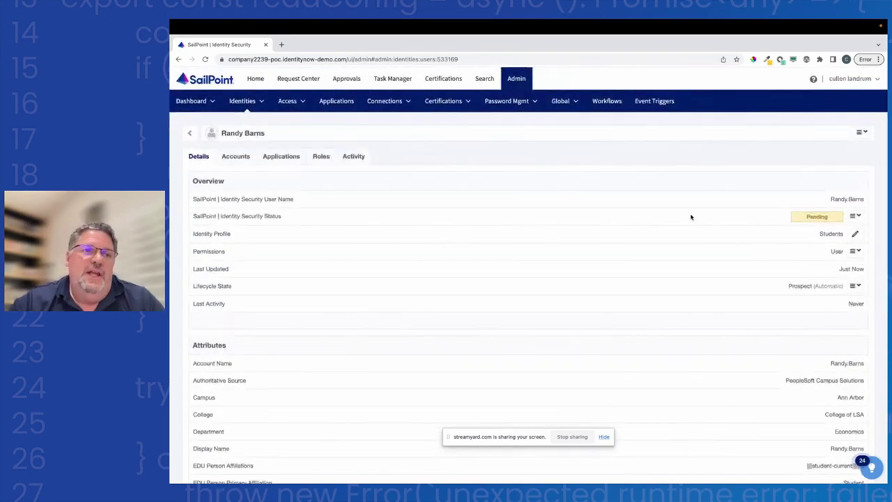
View the student's assigned roles and examine the identities and access profiles of the Student-Current role
click(321, 157)
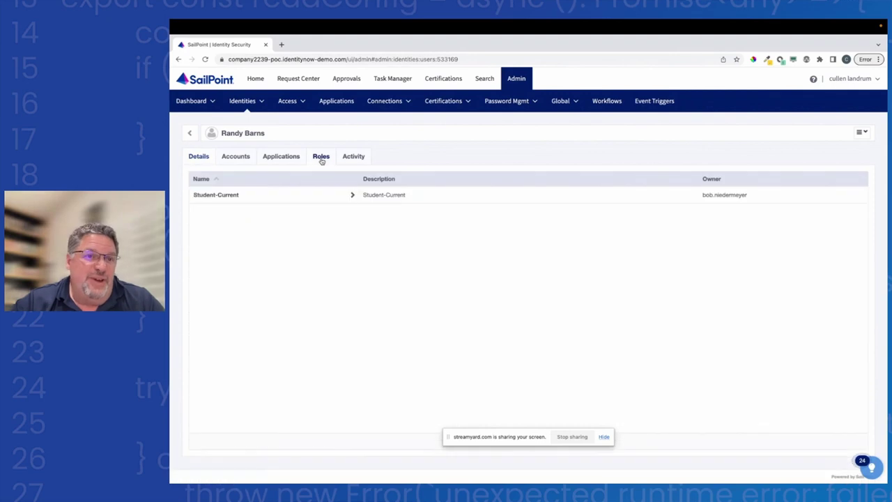
click(227, 196)
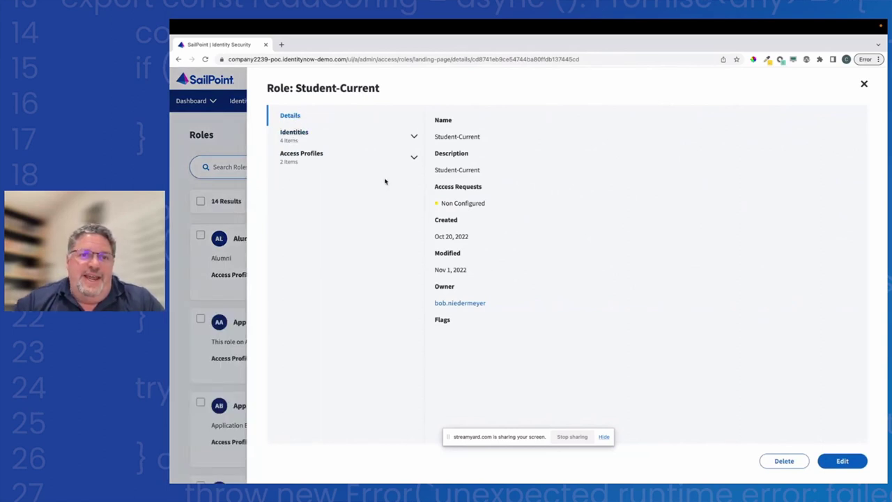
click(303, 138)
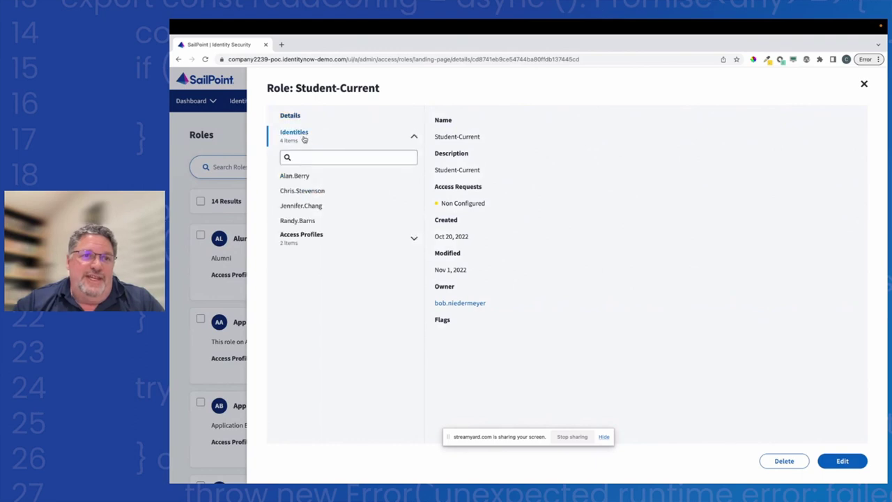
click(304, 138)
click(301, 154)
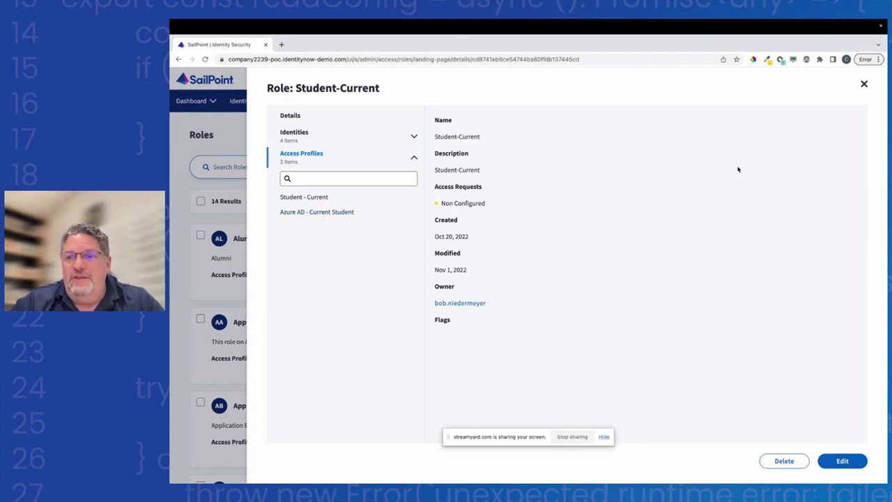
click(863, 84)
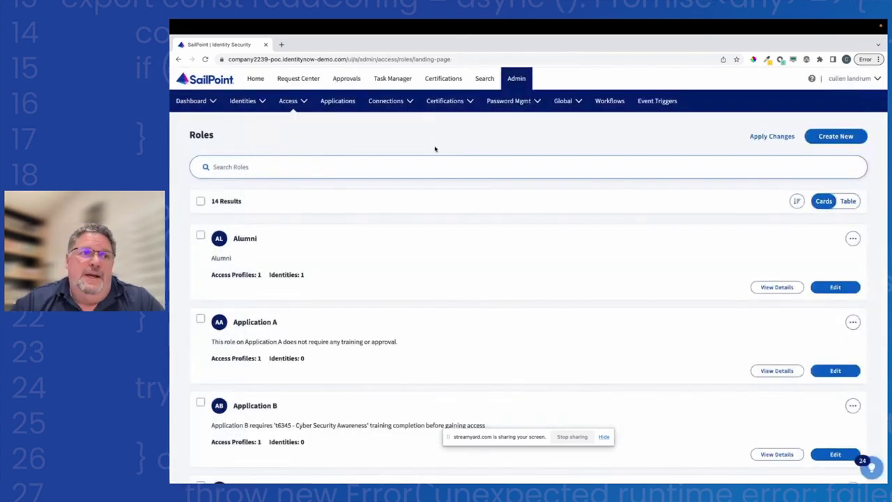
Return to the student's identity and examine the entitlements of its Active Directory account
click(179, 60)
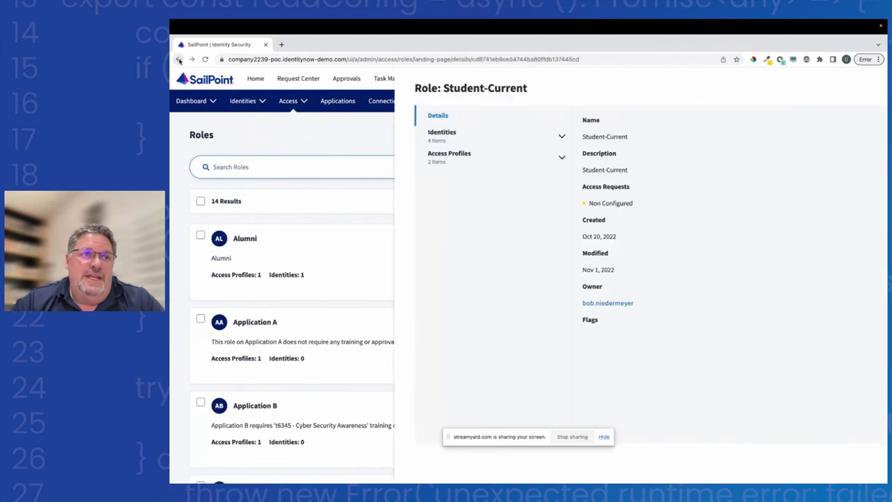
click(180, 59)
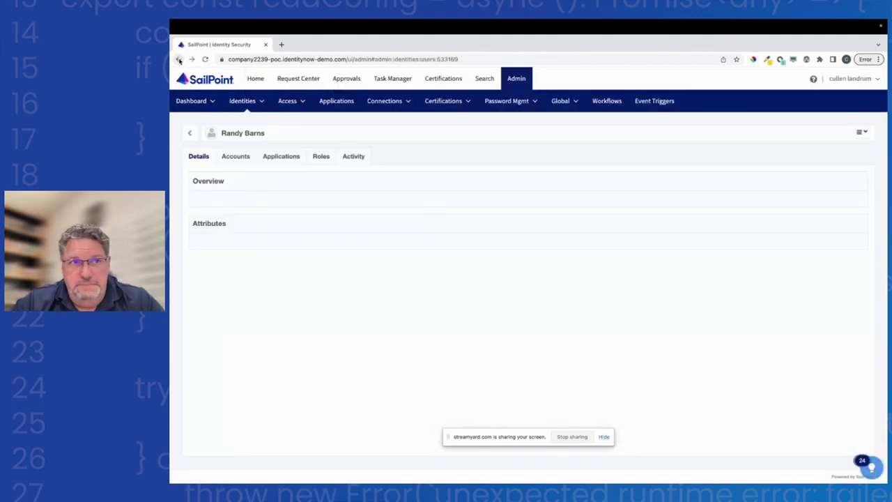
click(242, 157)
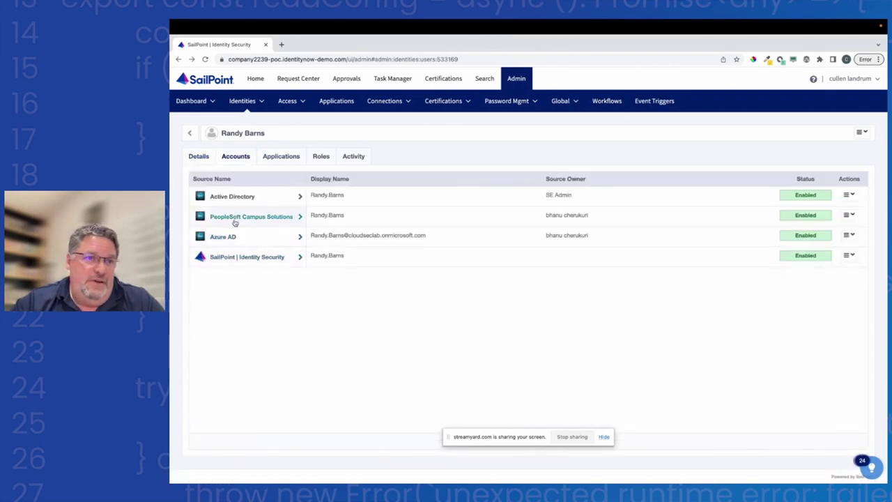
click(239, 202)
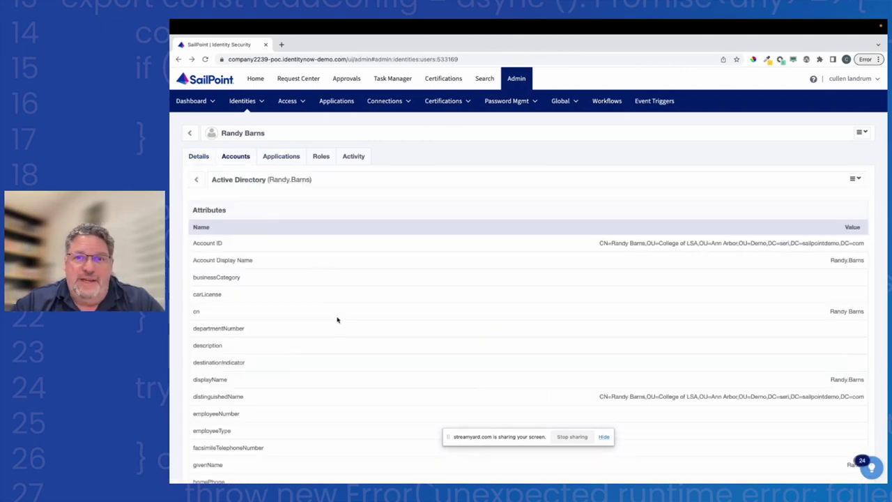
scroll(337, 320, down, 15)
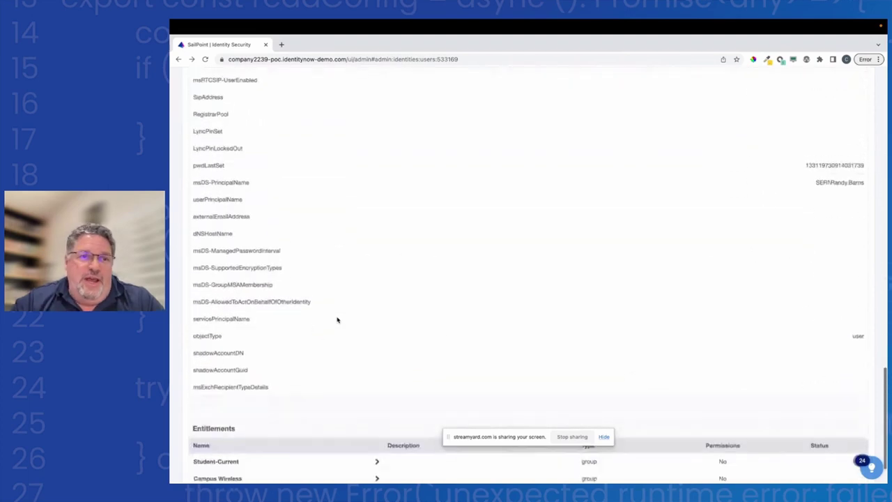
scroll(337, 319, down, 2)
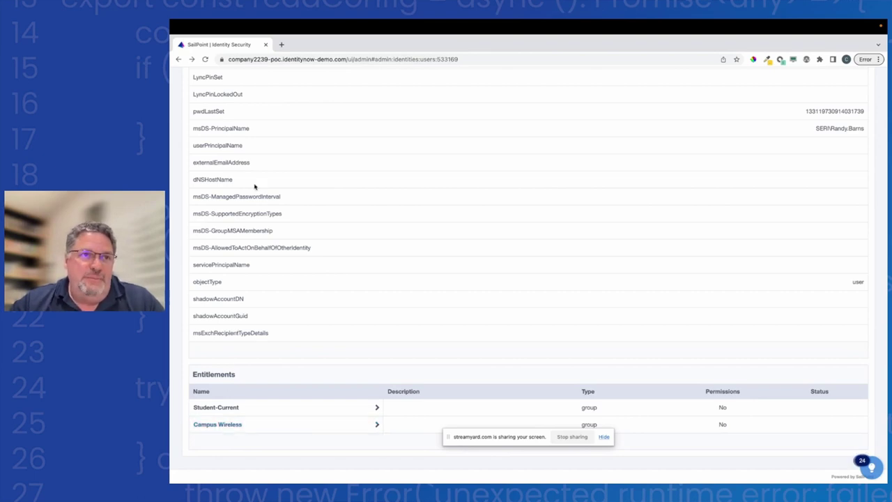
Import the account file 1.3human-resources-Current.csv into the PeopleSoft HCM source
click(178, 59)
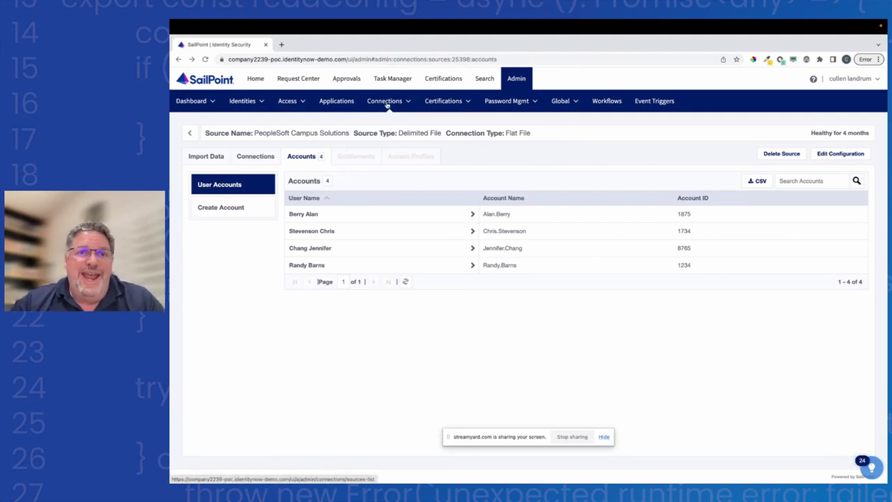
mouse_move(386, 105)
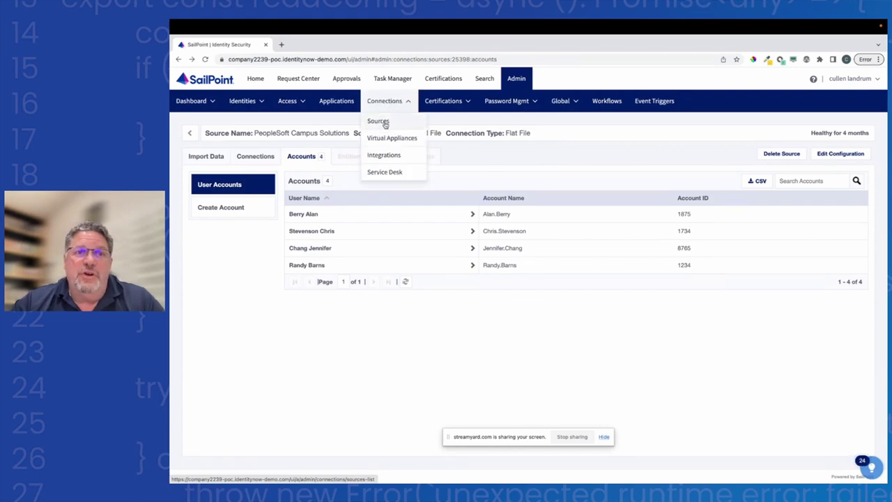
click(383, 123)
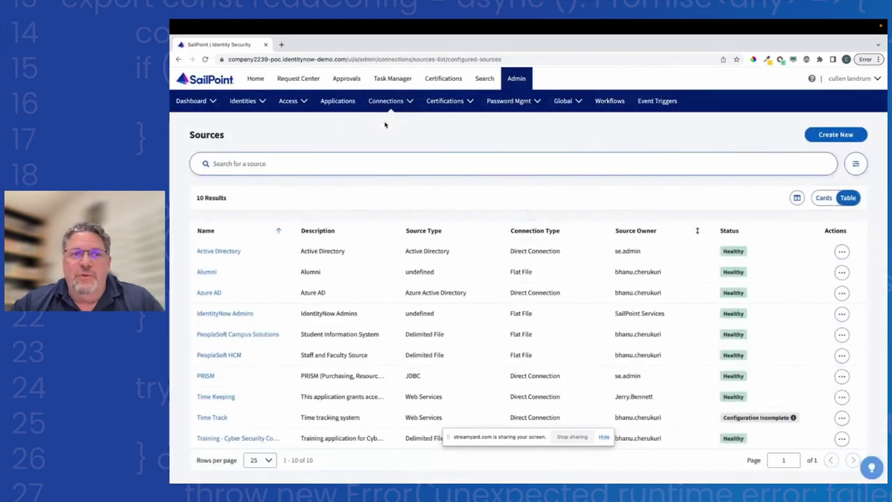
click(235, 356)
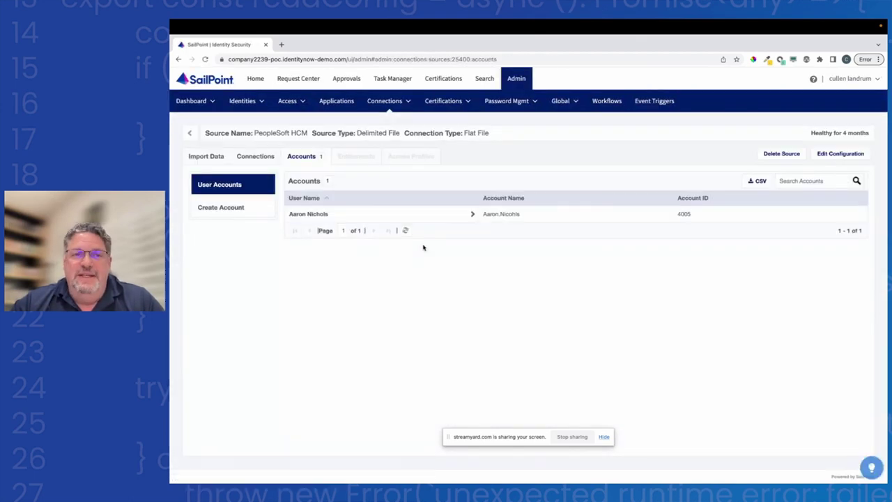
click(206, 159)
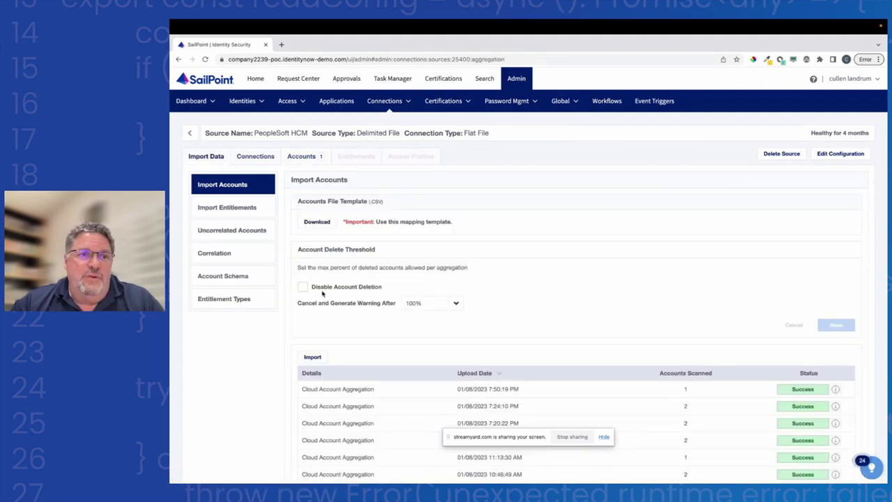
click(313, 358)
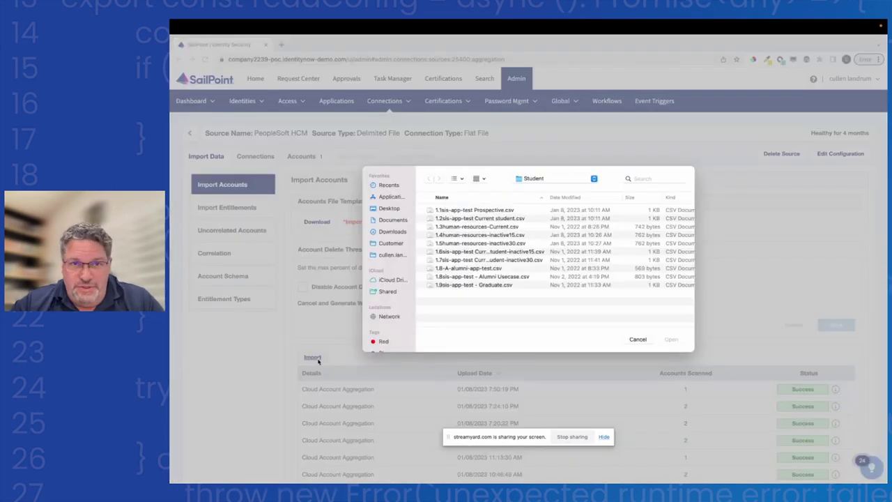
double_click(472, 228)
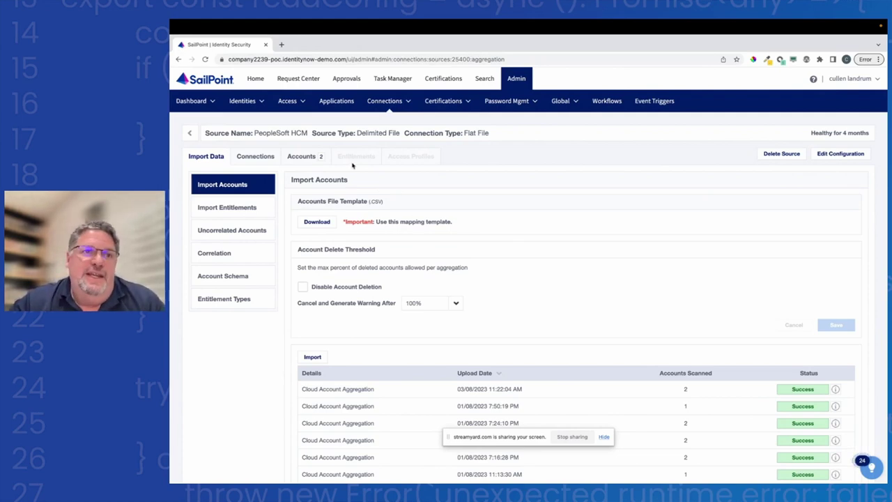
Reopen the same student from the identity list and check the lifecycle state, EDU person affiliations and assigned roles
click(247, 106)
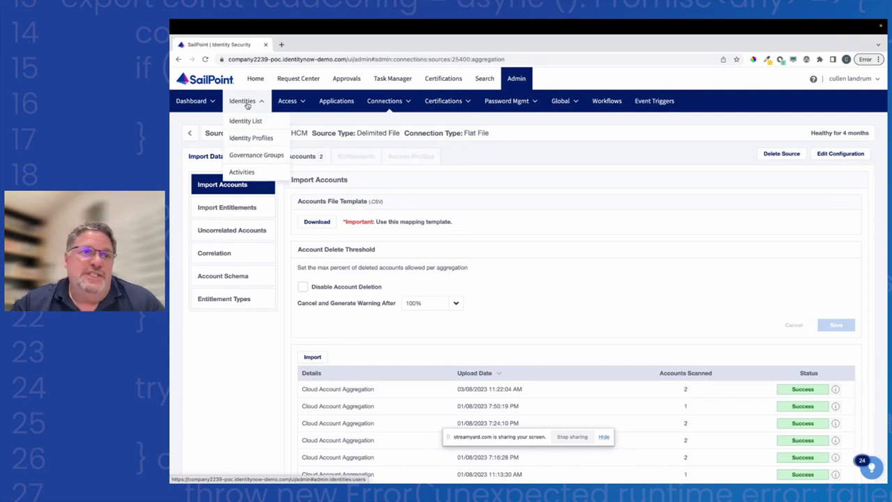
click(247, 121)
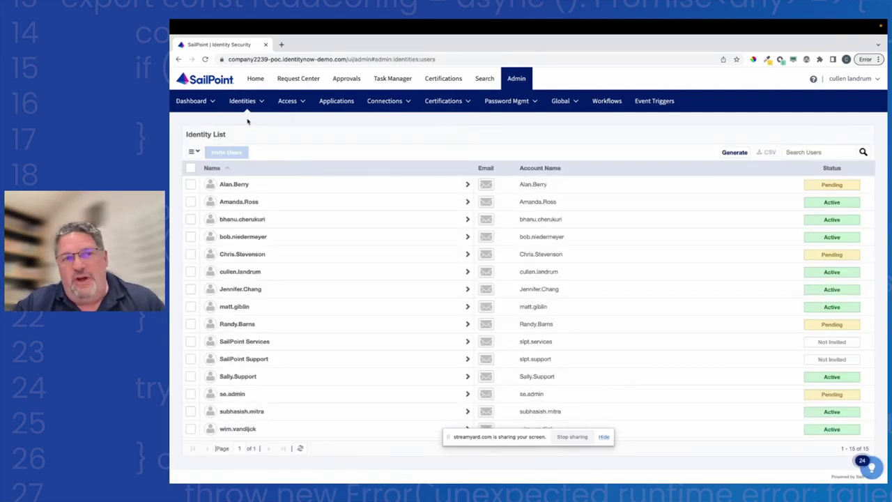
click(241, 324)
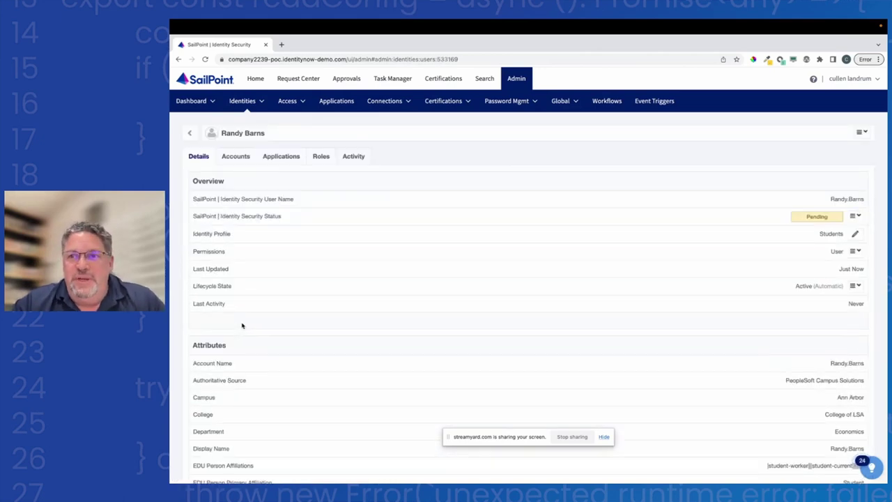
scroll(343, 326, down, 3)
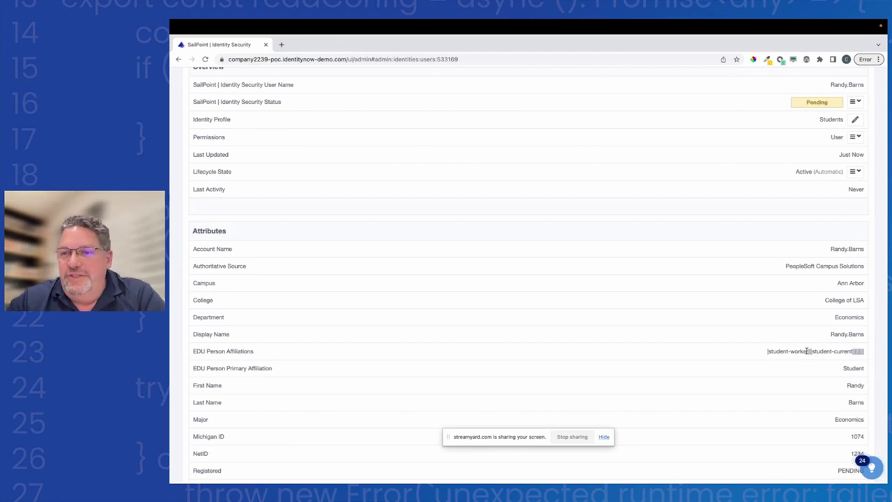
scroll(726, 226, up, 5)
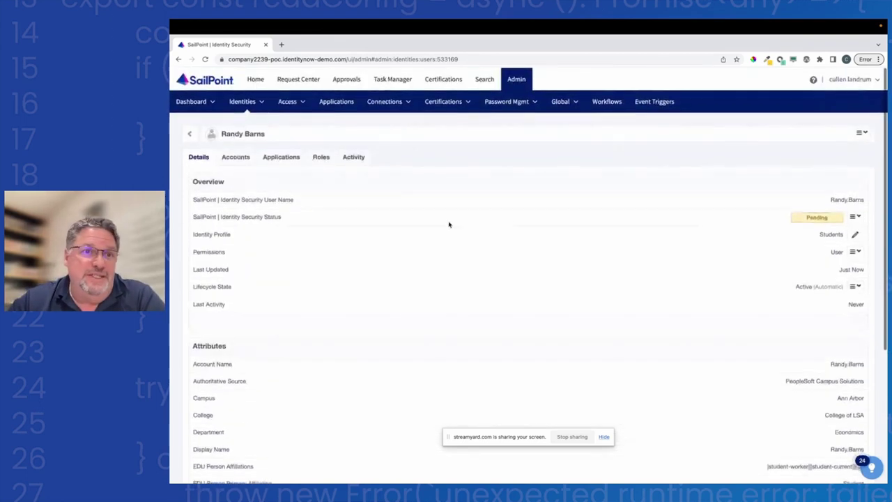
click(325, 161)
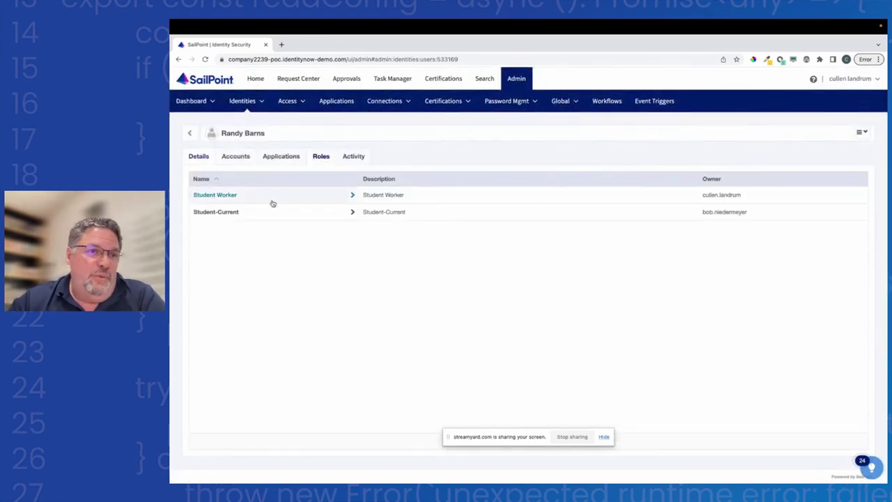
Examine the Student Worker role's access profiles and the assignment criteria that select its members
click(224, 197)
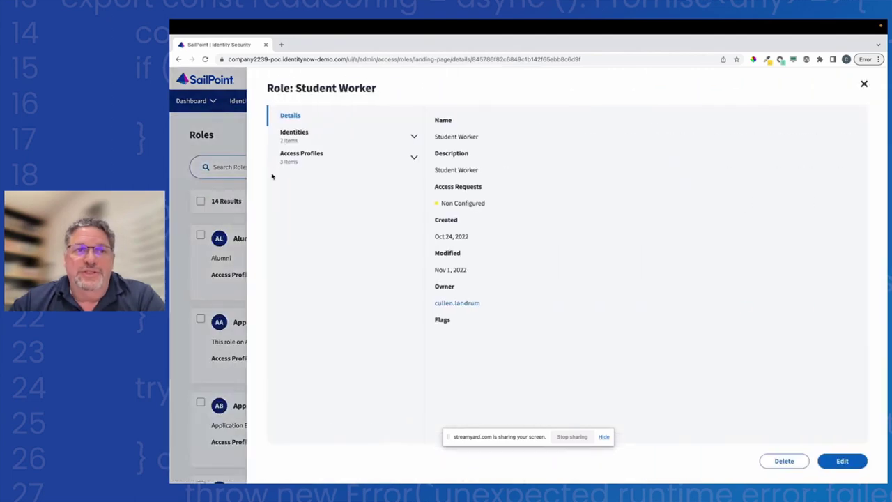
click(291, 159)
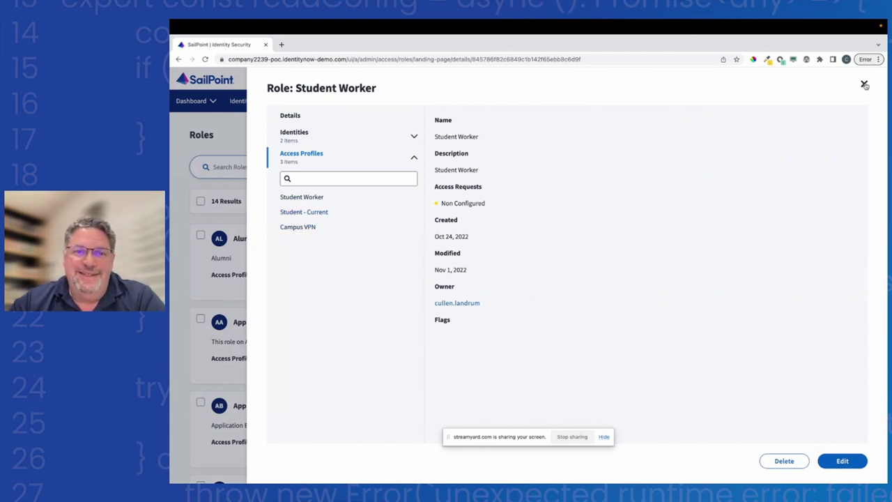
click(840, 460)
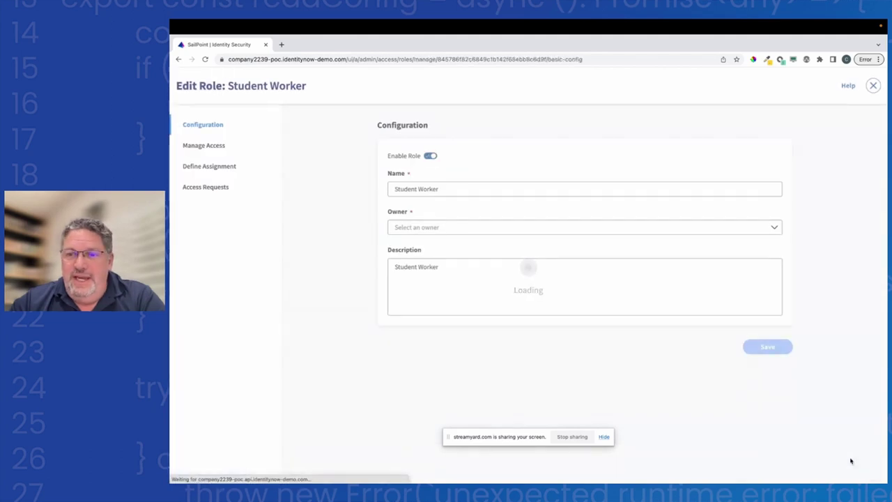
click(211, 168)
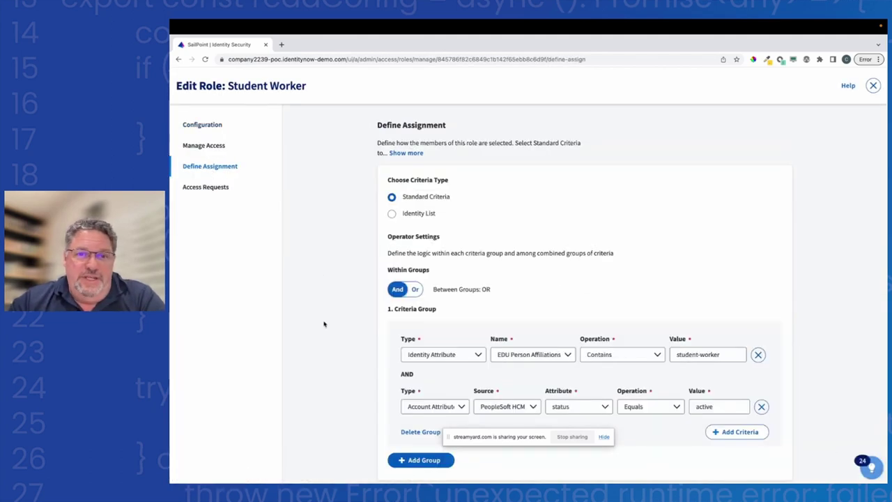
scroll(324, 323, down, 1)
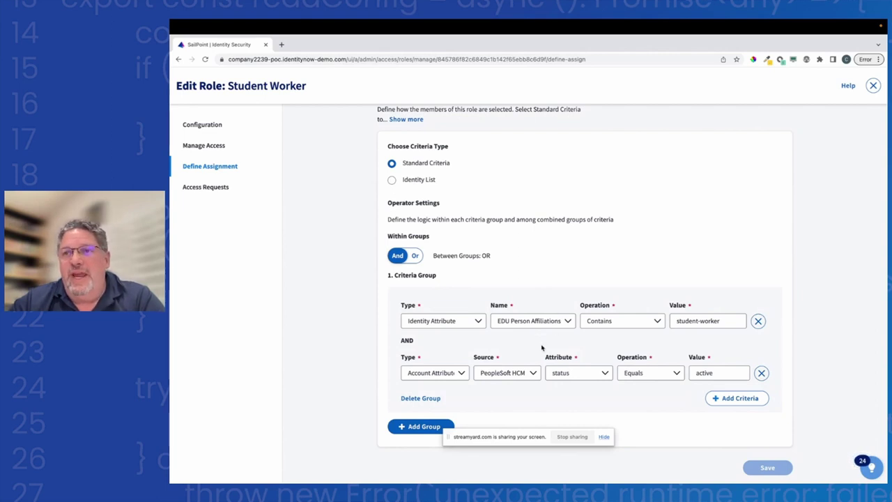
Go back to the student's identity, review its activity log, and return to the identity list
click(178, 60)
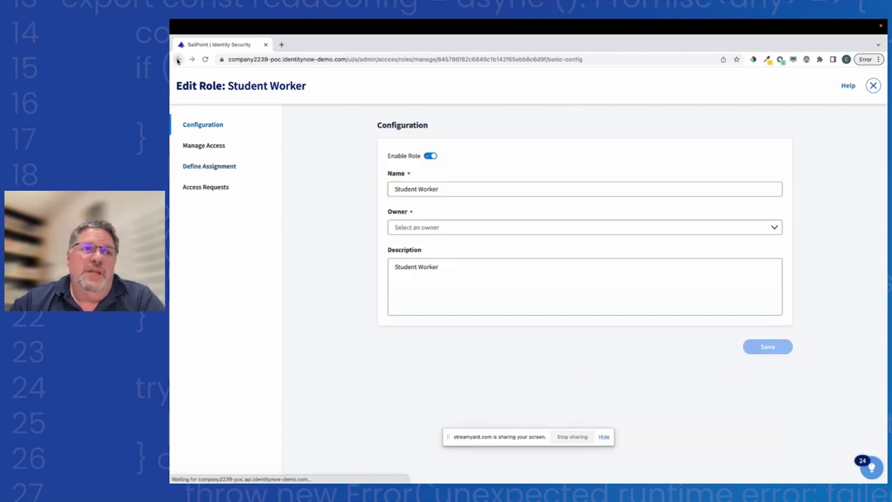
click(178, 60)
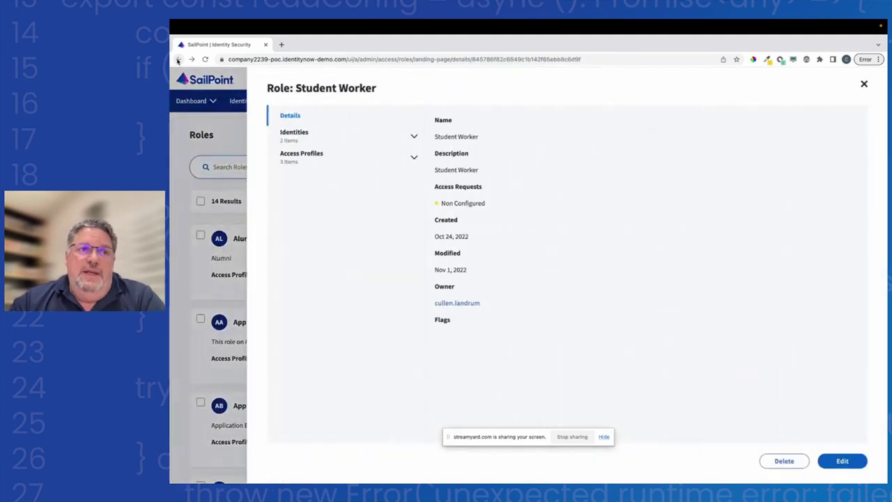
click(178, 59)
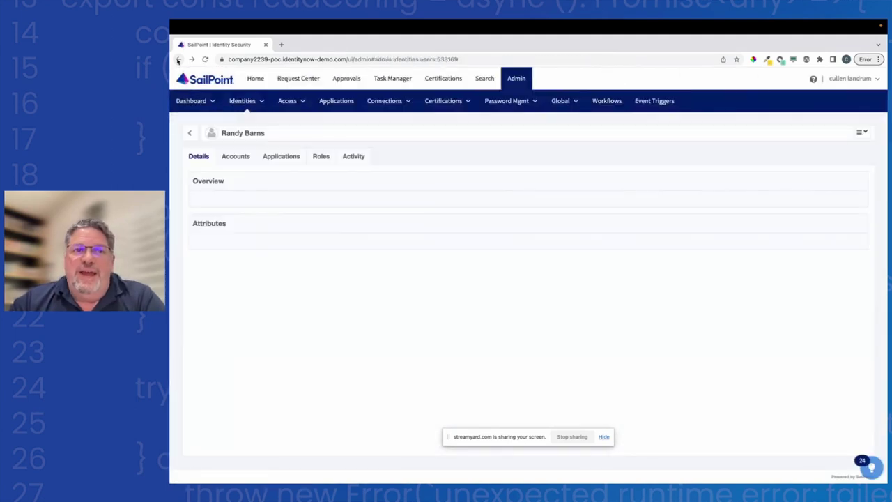
click(354, 155)
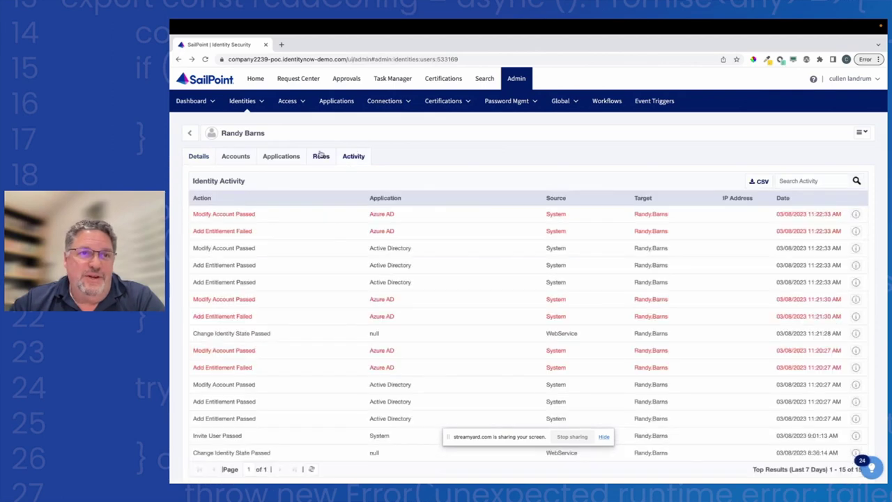
click(192, 135)
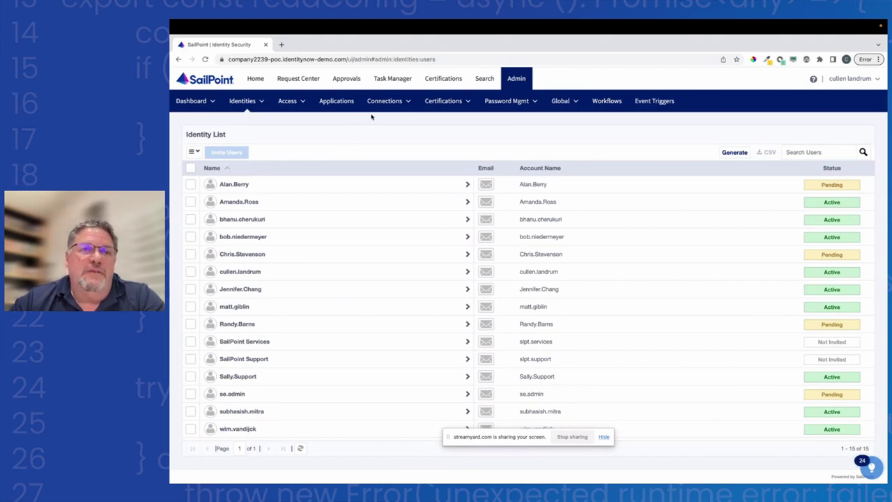
mouse_move(383, 103)
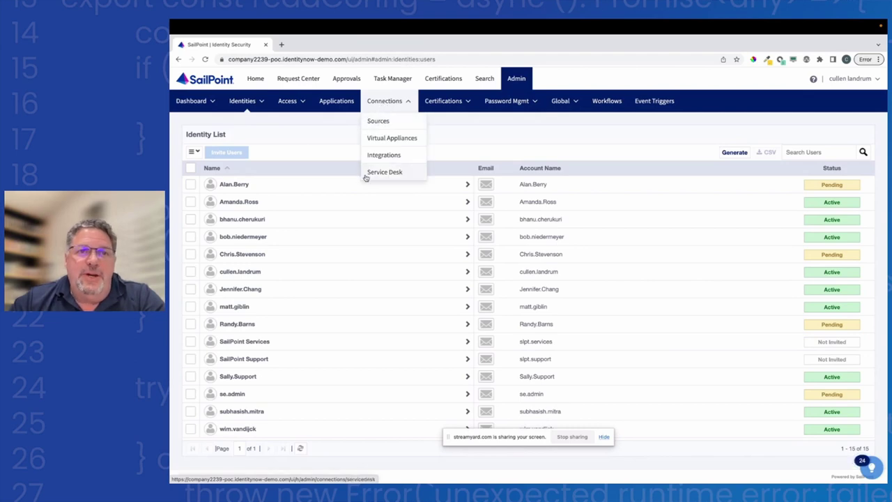
key(ctrl+Left)
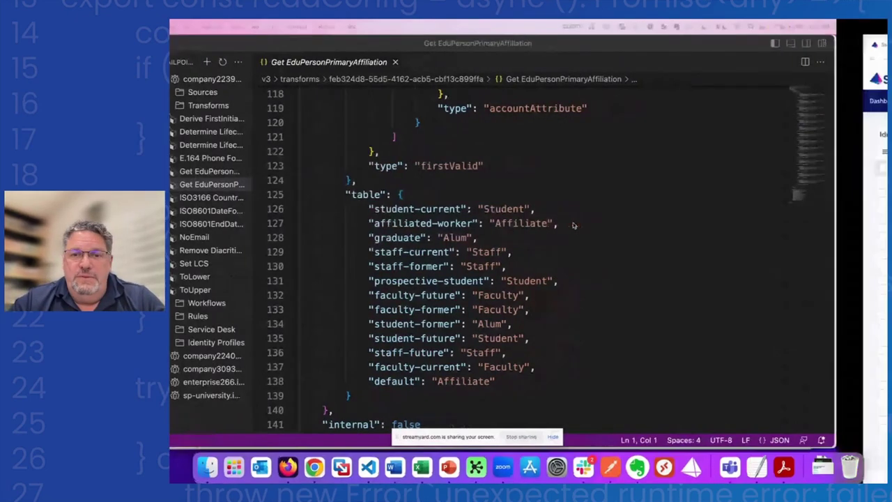
key(ctrl+Right)
key(ctrl+Right)
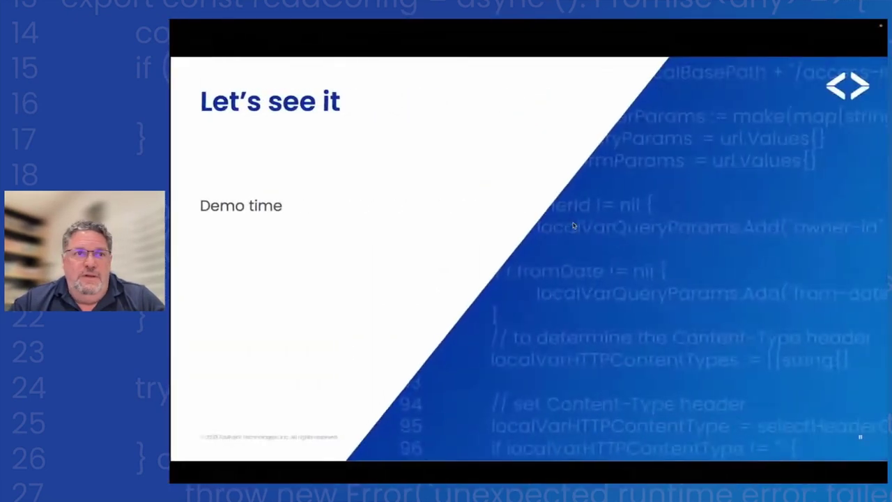
key(Right)
key(Left)
key(Left)
key(Left)
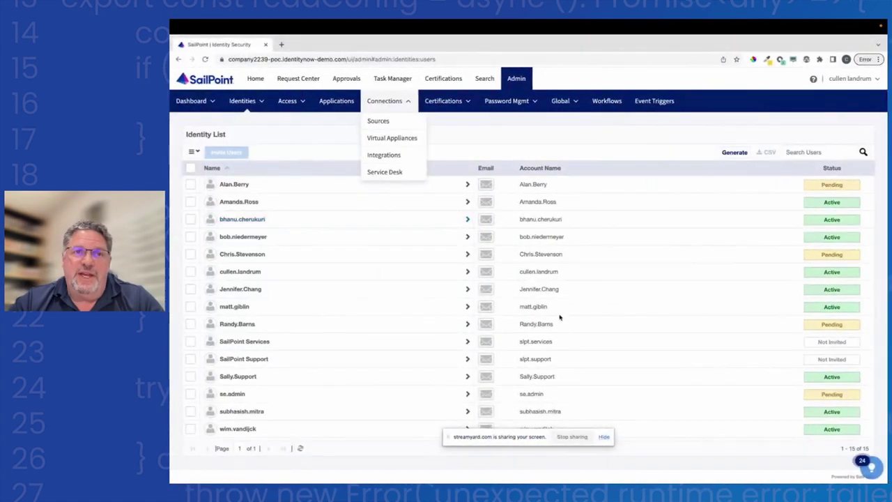
Import the account file 1.4human-resources-inactive15.csv into the PeopleSoft HCM source
click(378, 120)
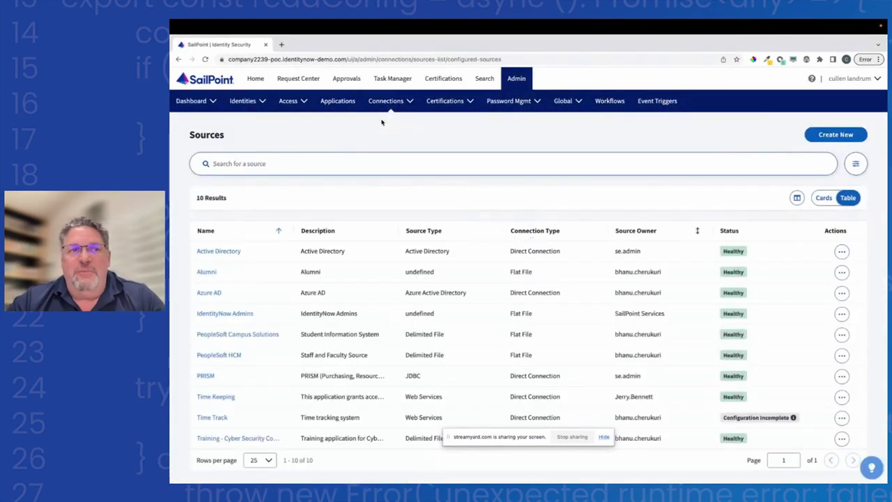
click(233, 356)
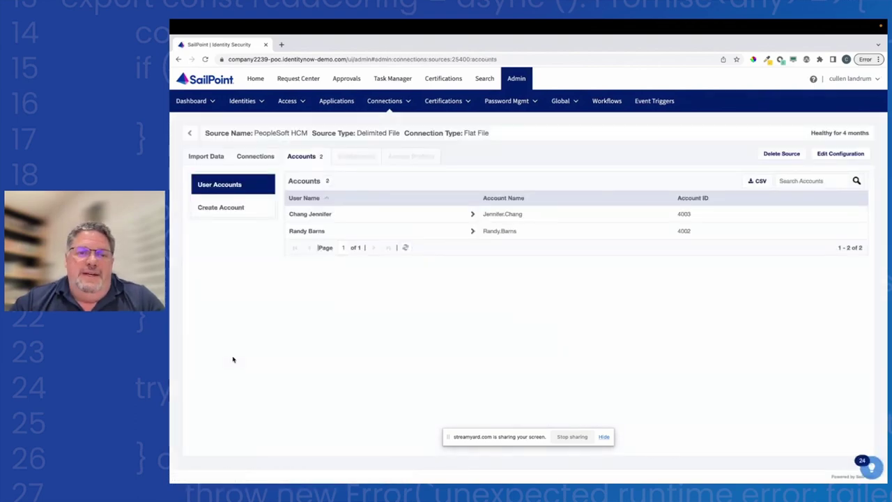
click(211, 156)
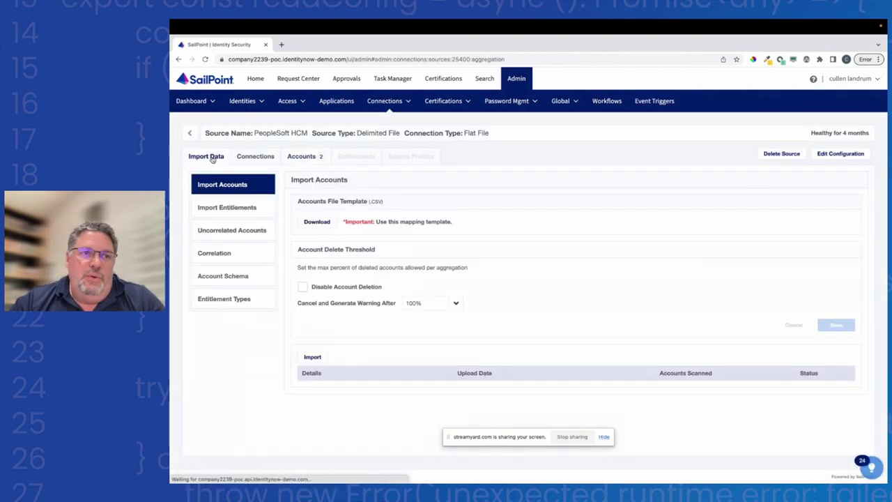
click(313, 356)
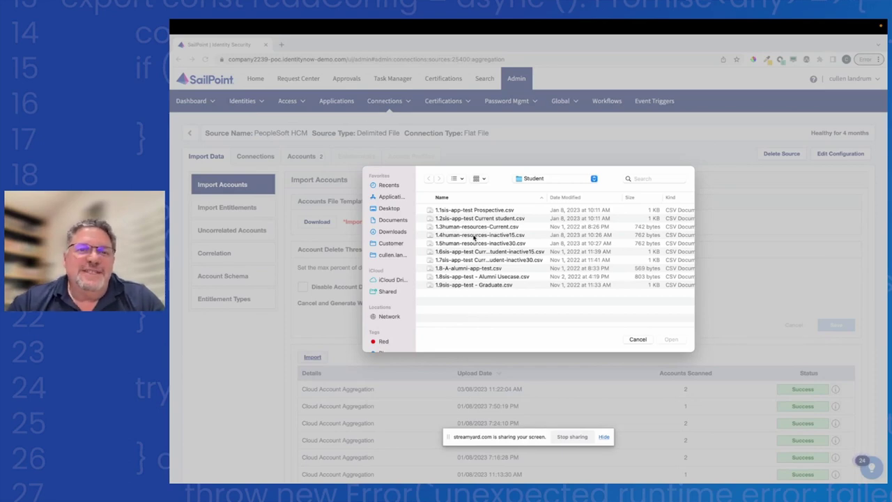
click(473, 235)
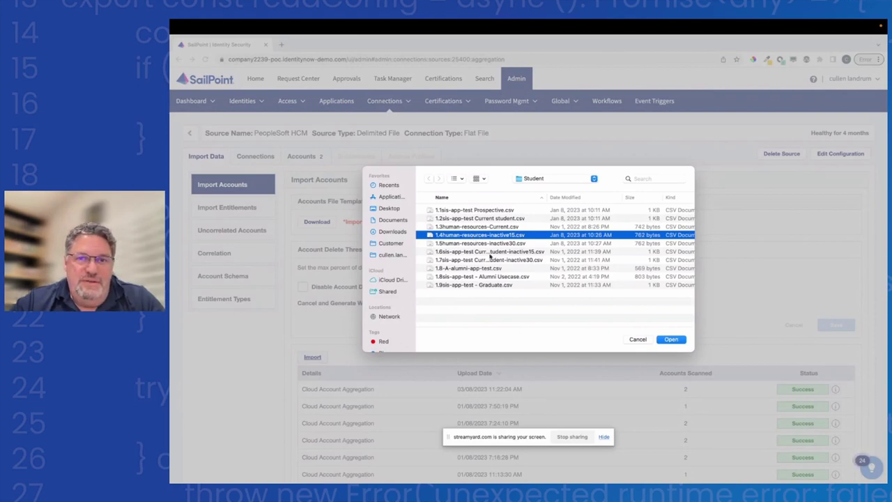
click(670, 340)
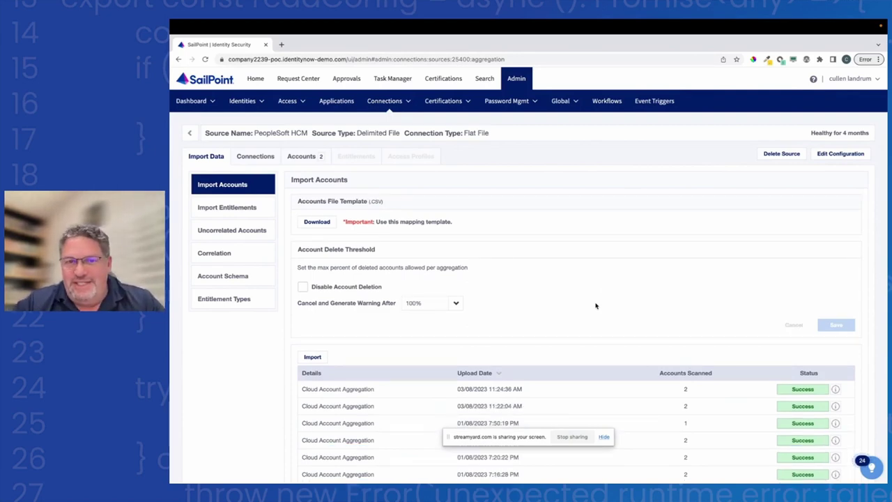
Open the student's identity from the PeopleSoft HCM accounts and check the lifecycle state and EDU person affiliations
click(302, 156)
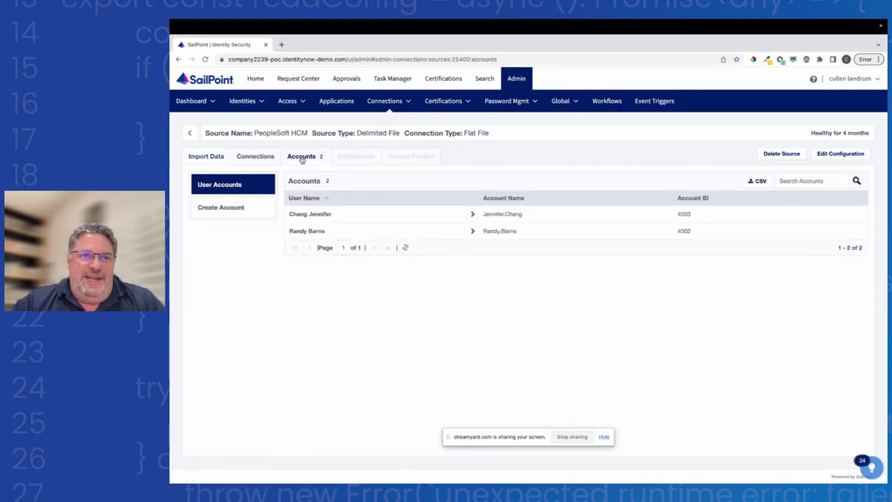
click(303, 232)
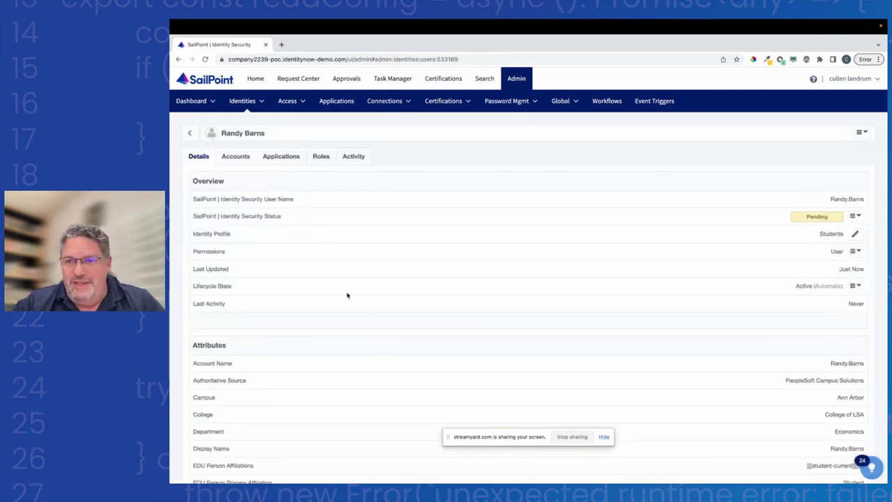
scroll(367, 329, down, 4)
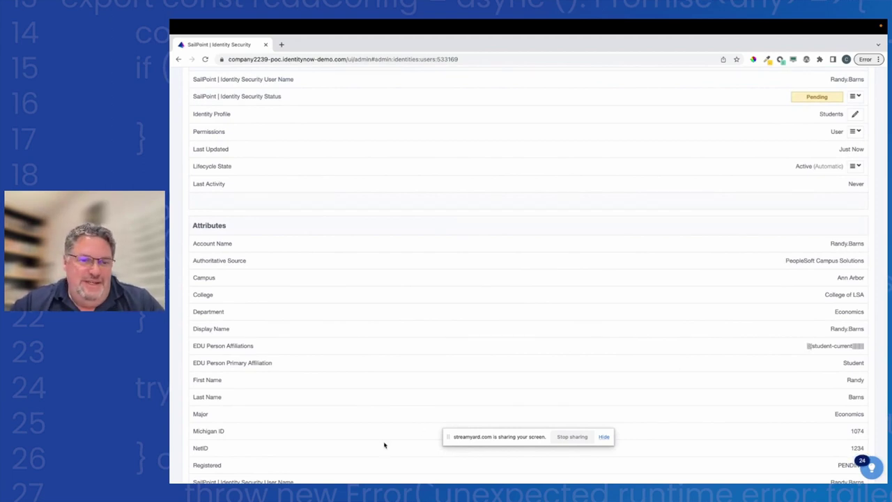
Switch to Finder and open 1.4human-resources-inactive15.csv from the Student folder in Microsoft Excel
key(super+Tab)
key(super+Tab)
key(super+Tab)
key(super+Tab)
key(super+Tab)
key(super+Tab)
key(super+Tab)
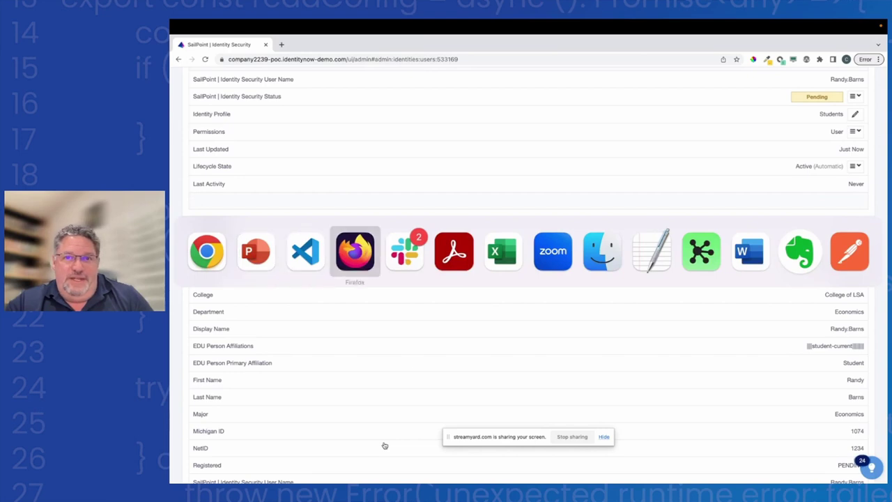
key(super+Tab)
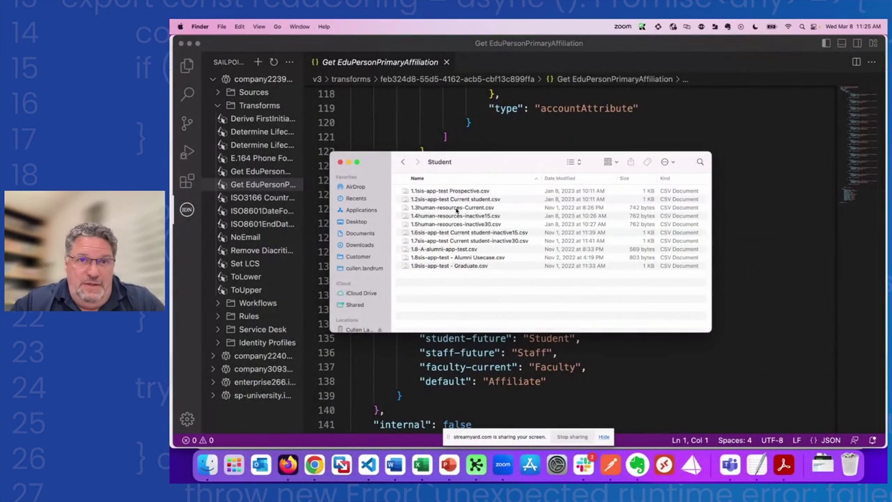
click(455, 209)
right_click(456, 209)
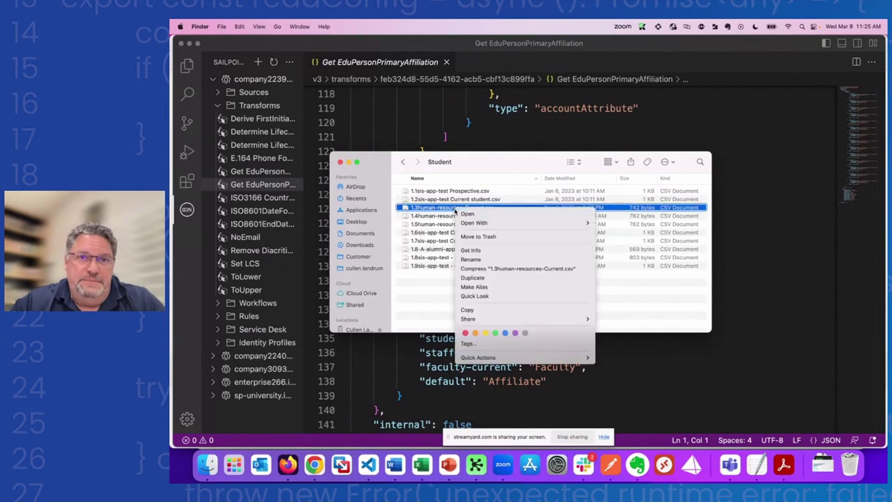
click(449, 216)
right_click(450, 217)
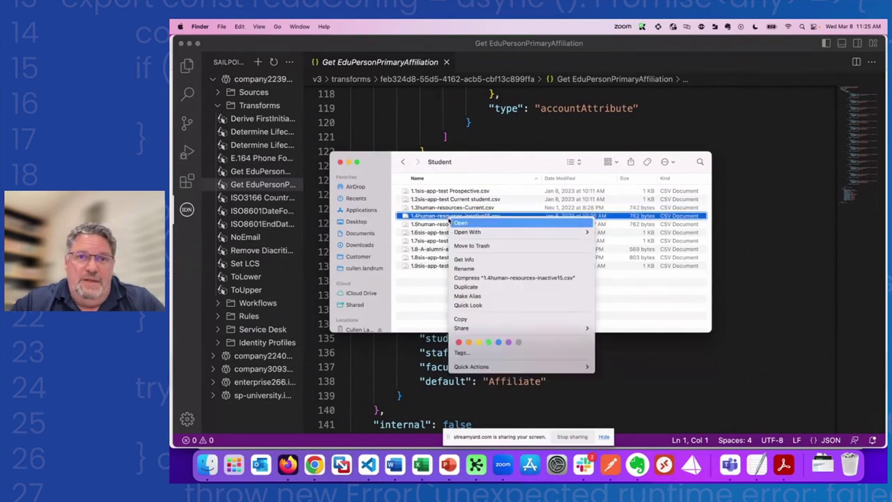
mouse_move(474, 232)
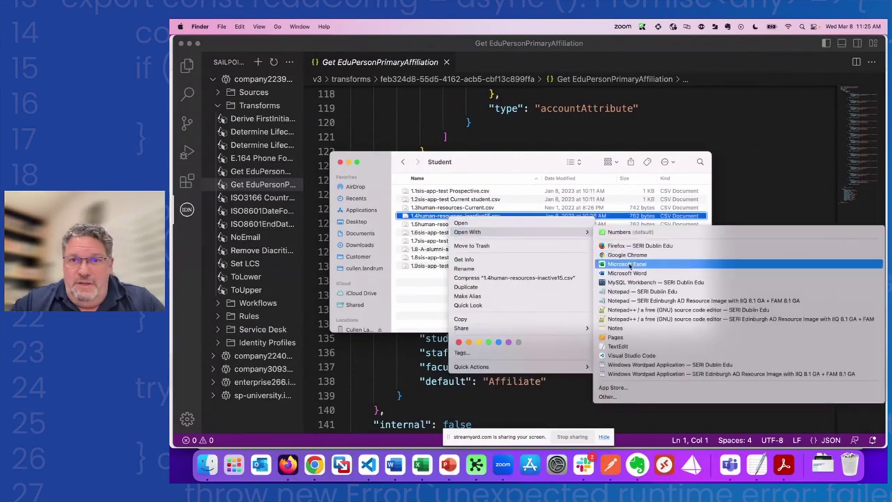
click(629, 265)
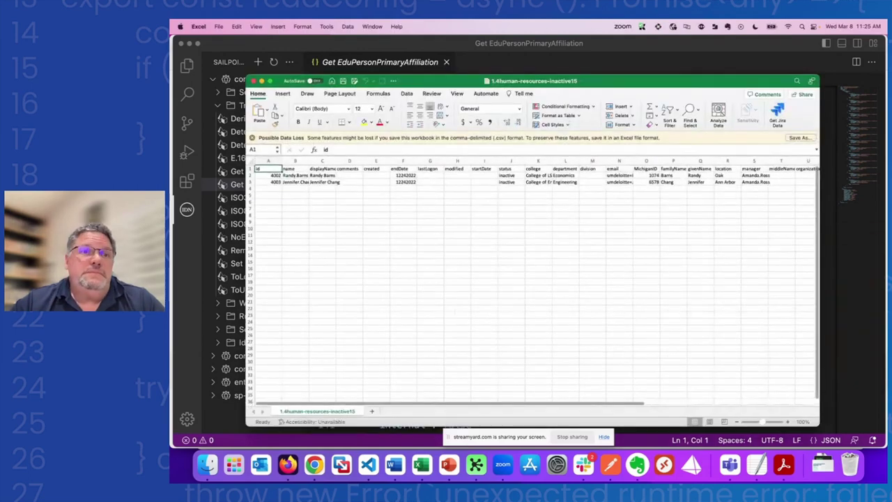
Set the endDate of the second account, in cell F3, to 022623
click(408, 181)
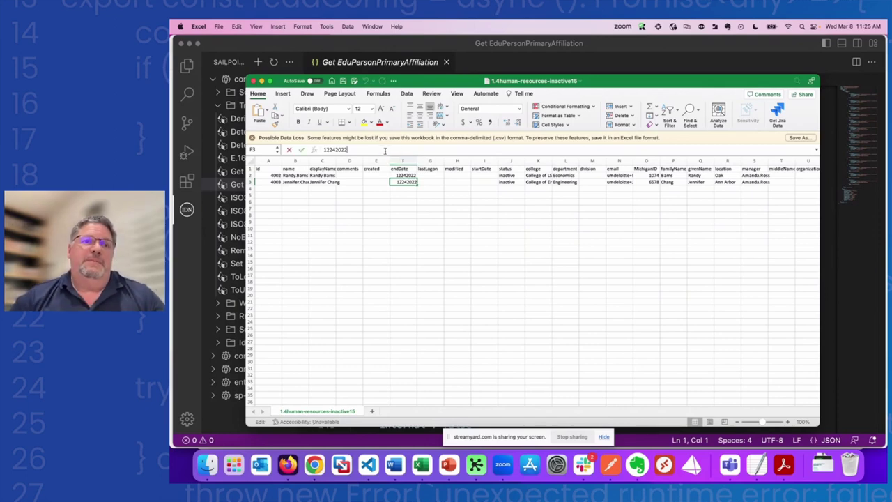
text(122)
key(BackSpace)
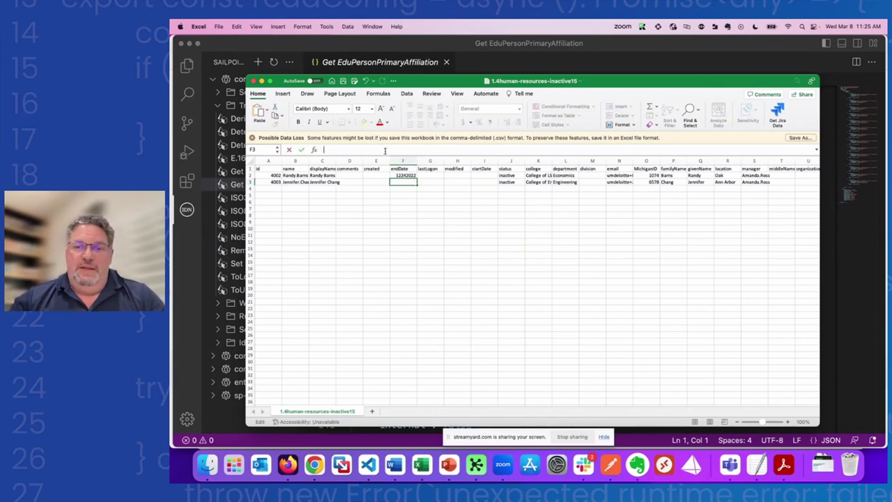
text(02)
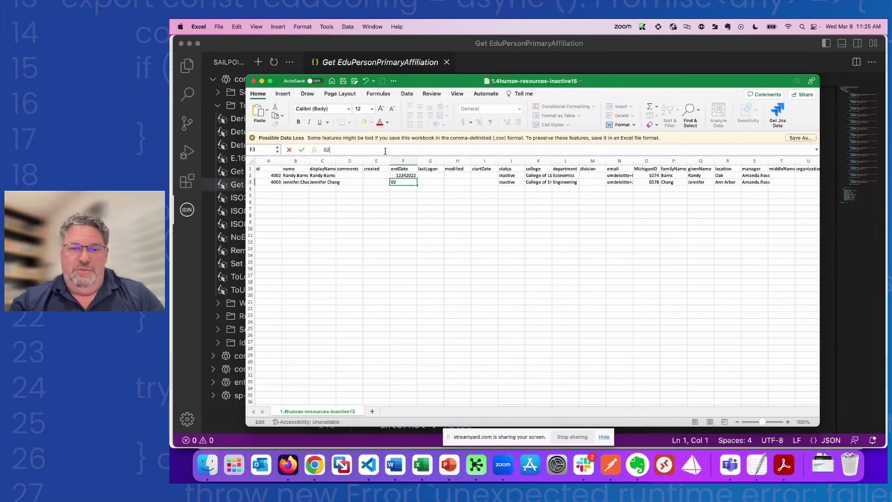
text(26)
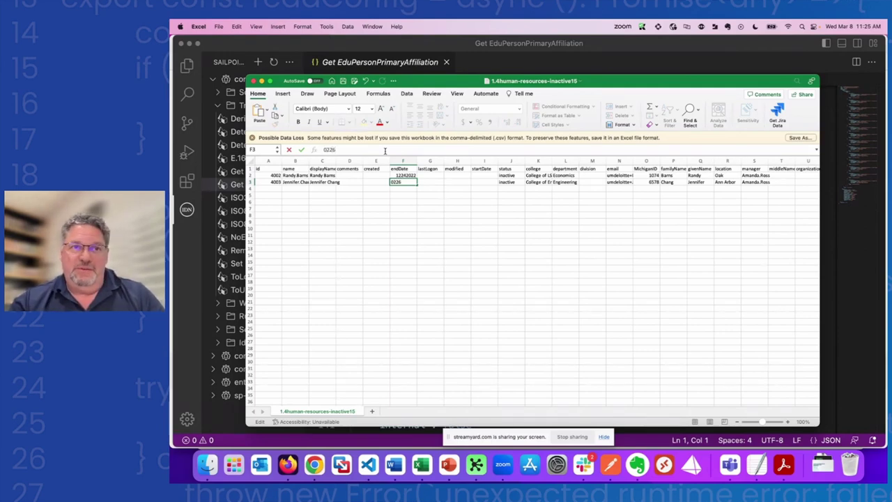
text(23)
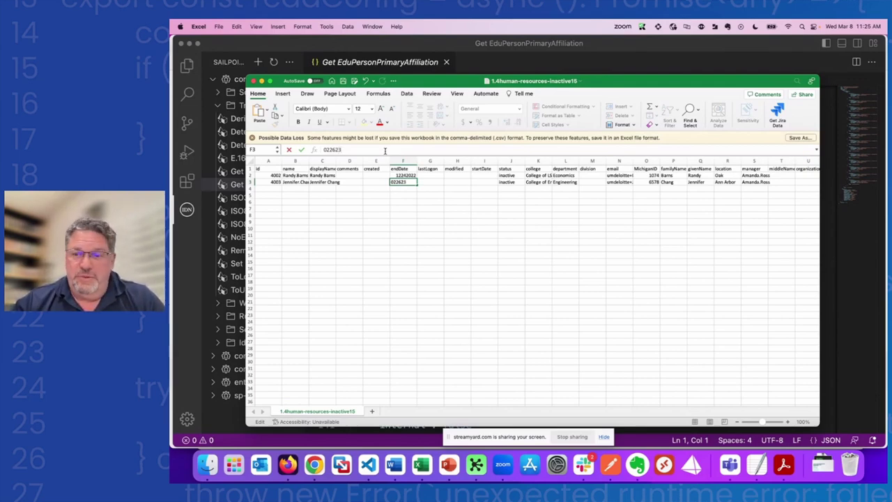
key(Return)
key(Return)
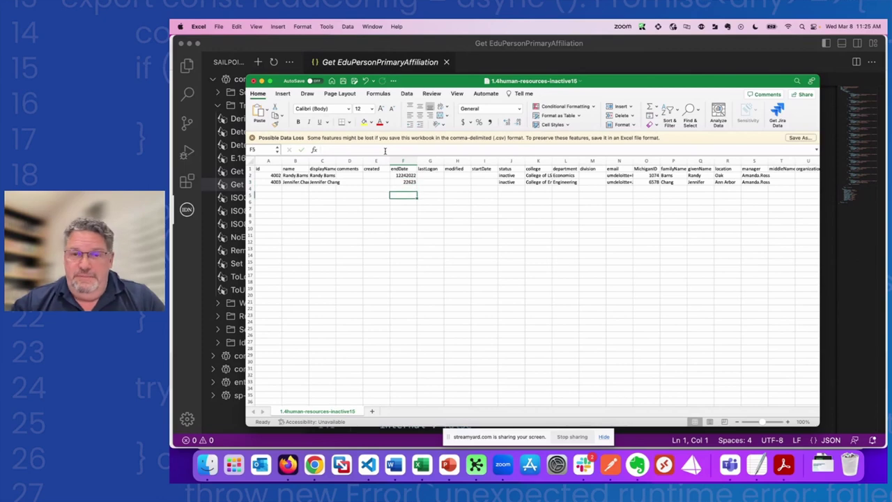
Switch from Excel back to SailPoint in Chrome and check the roles assigned to the student's identity
key(Up)
key(Up)
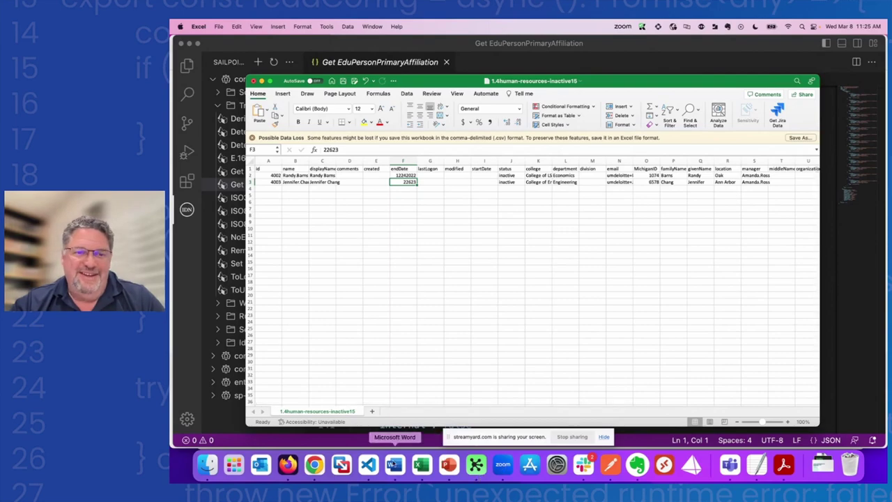
key(ctrl+Right)
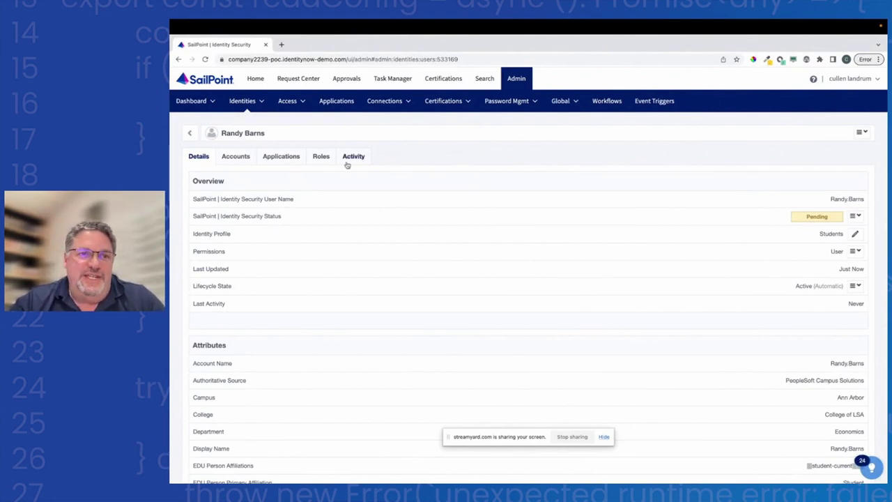
click(322, 160)
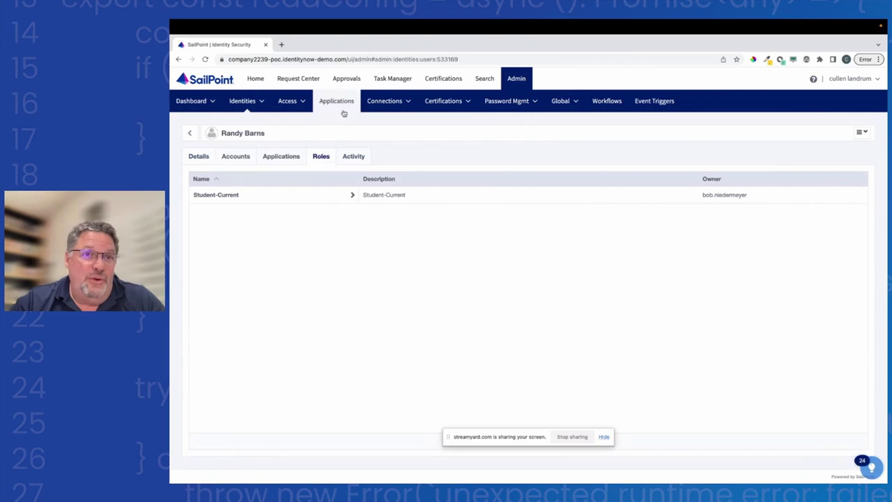
Show the access roles as a table and open the Student Worker - 30 day hold role for editing
mouse_move(379, 112)
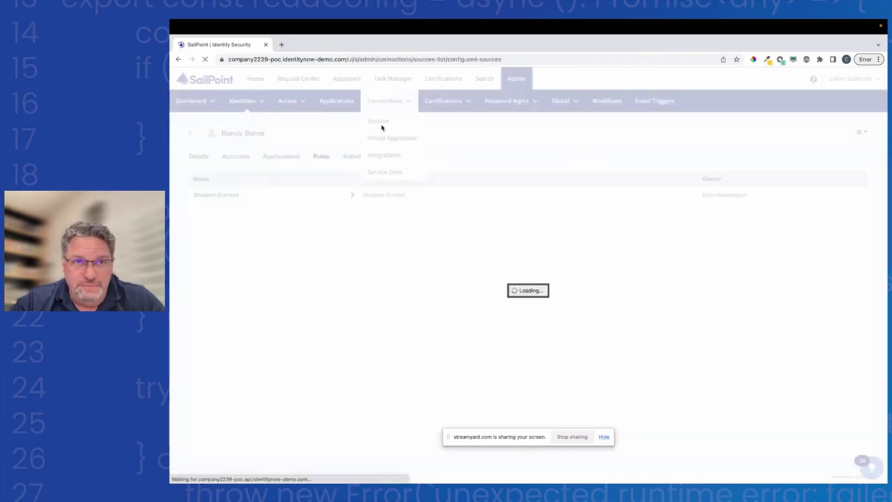
mouse_move(296, 105)
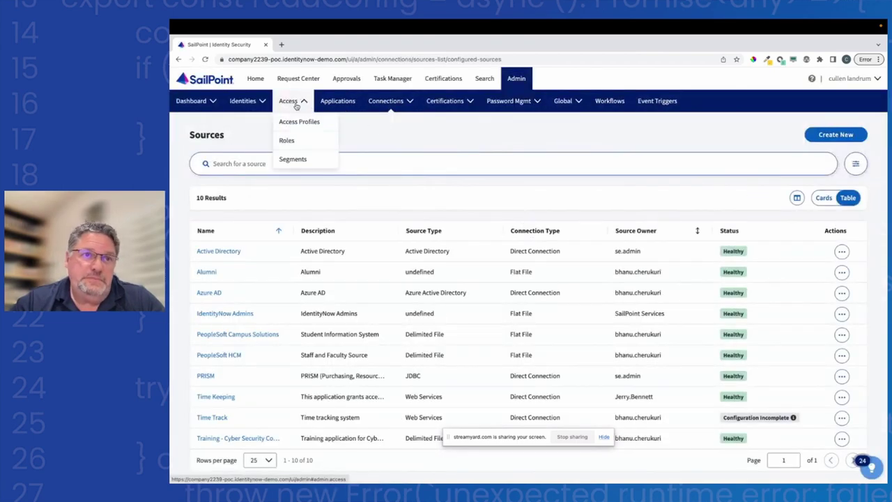
click(291, 143)
click(307, 169)
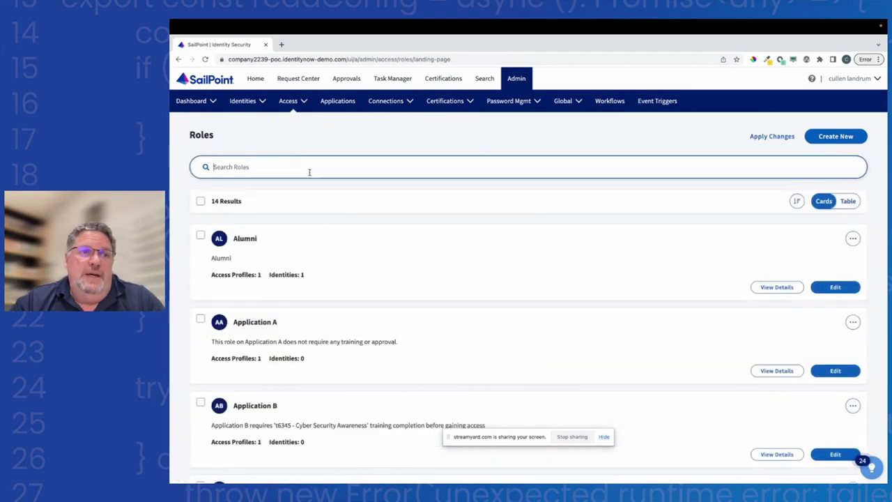
click(849, 202)
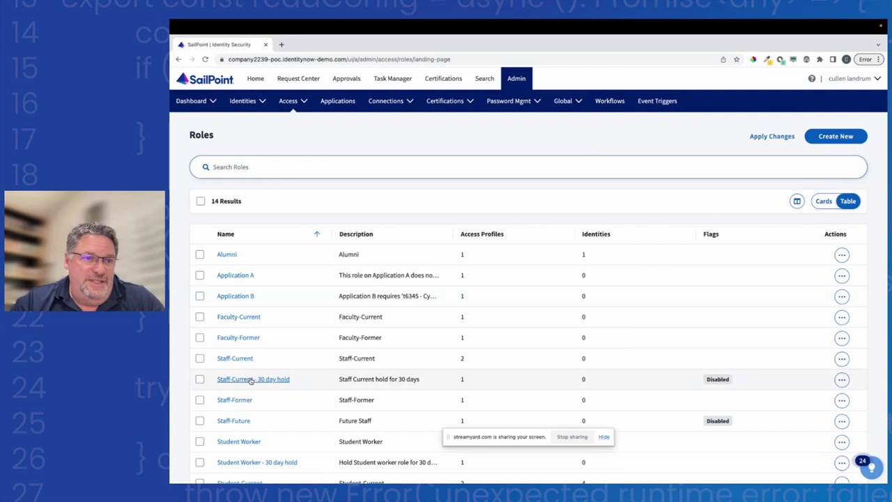
scroll(251, 380, down, 1)
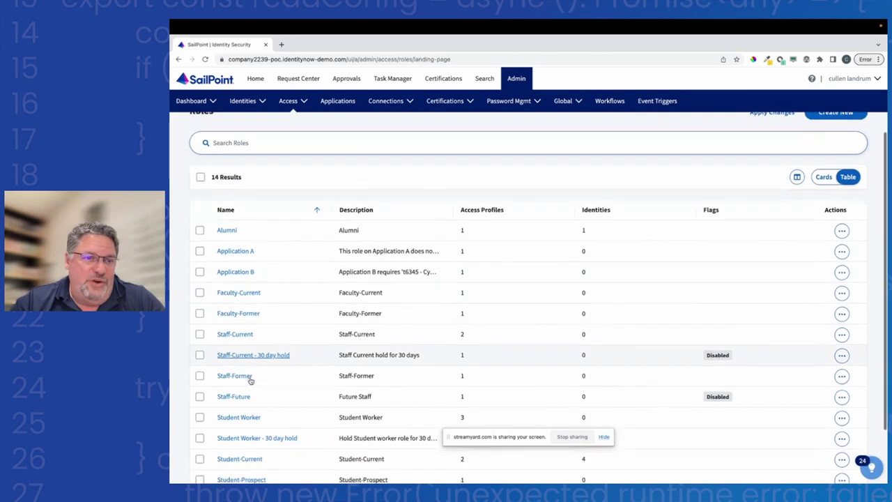
click(248, 439)
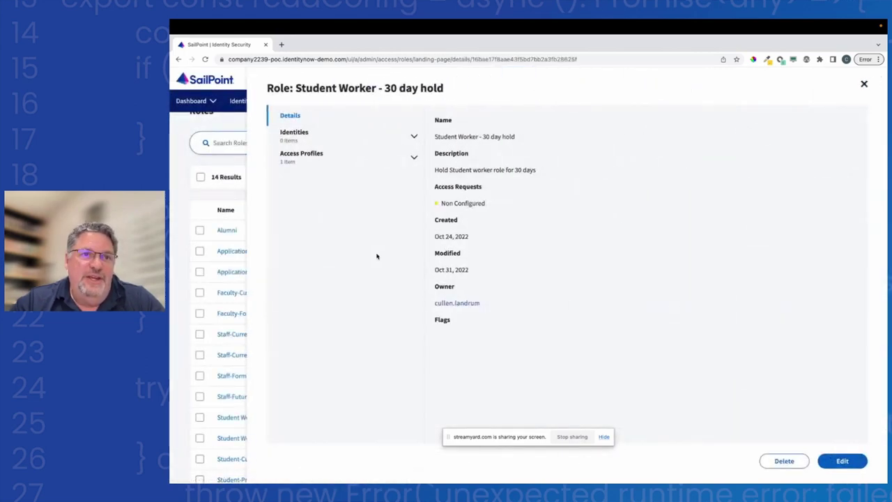
click(842, 461)
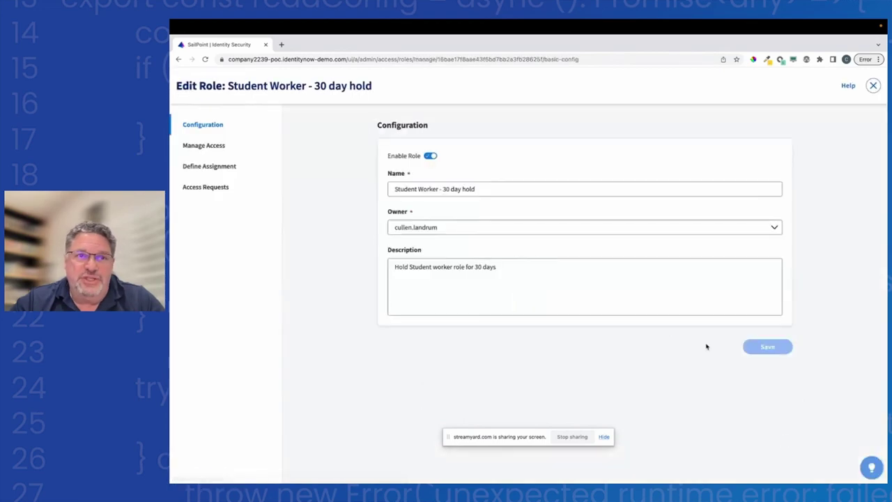
Review the assignment criteria and access profiles of the Student Worker - 30 day hold role and close its editor
click(217, 167)
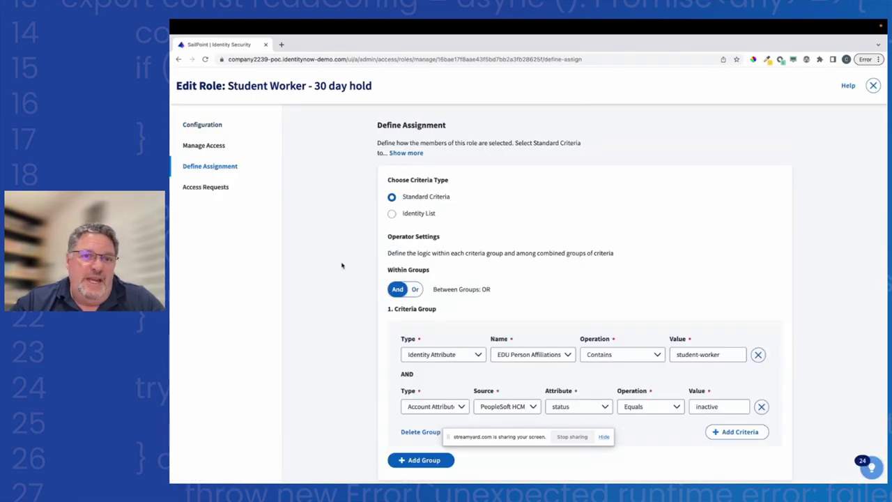
scroll(347, 293, down, 1)
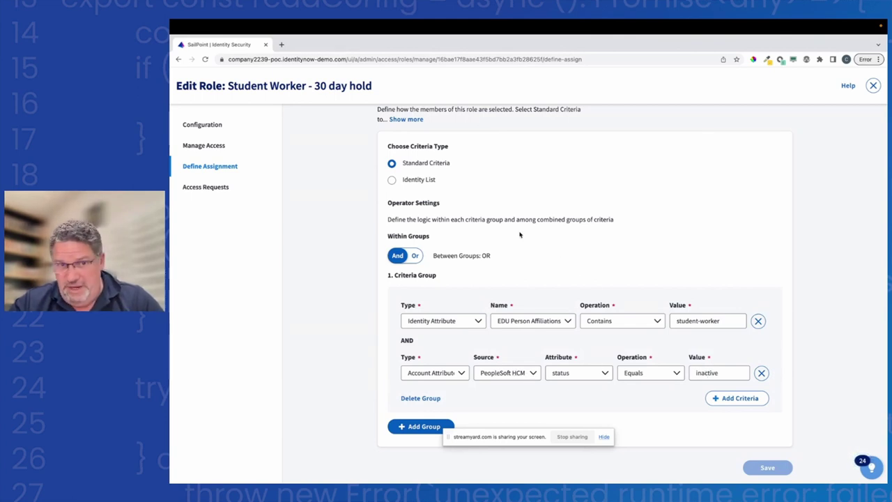
click(218, 147)
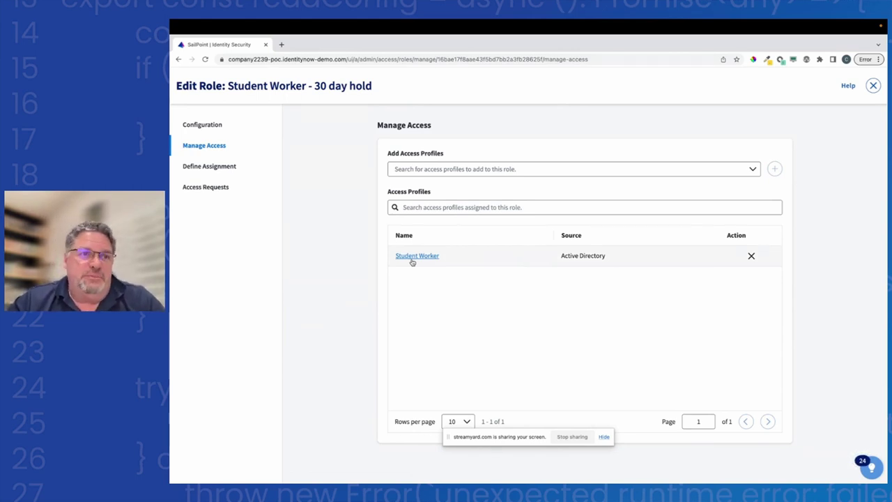
click(223, 170)
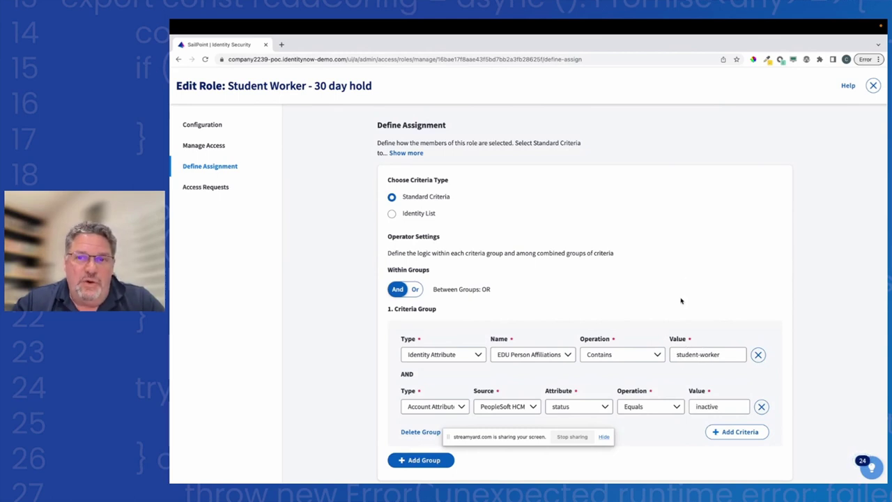
click(872, 86)
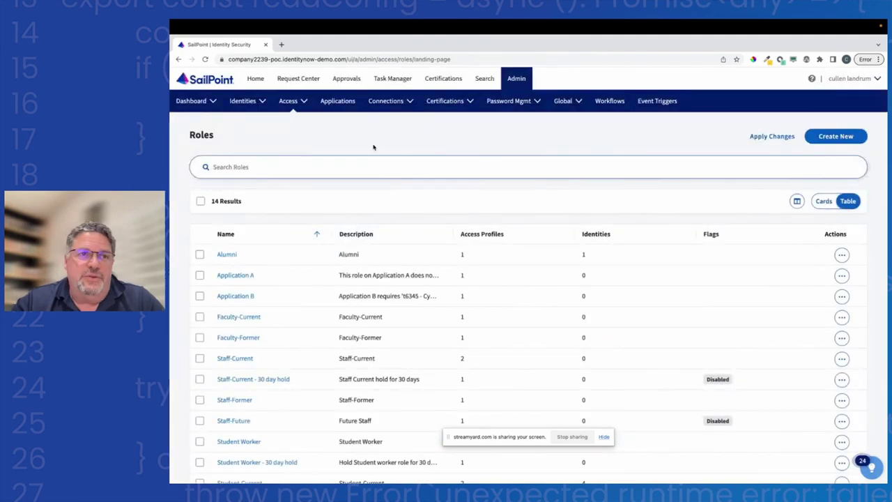
Open the student's identity from the Identity List and check the lifecycle state and EDU person affiliations
click(245, 100)
click(248, 124)
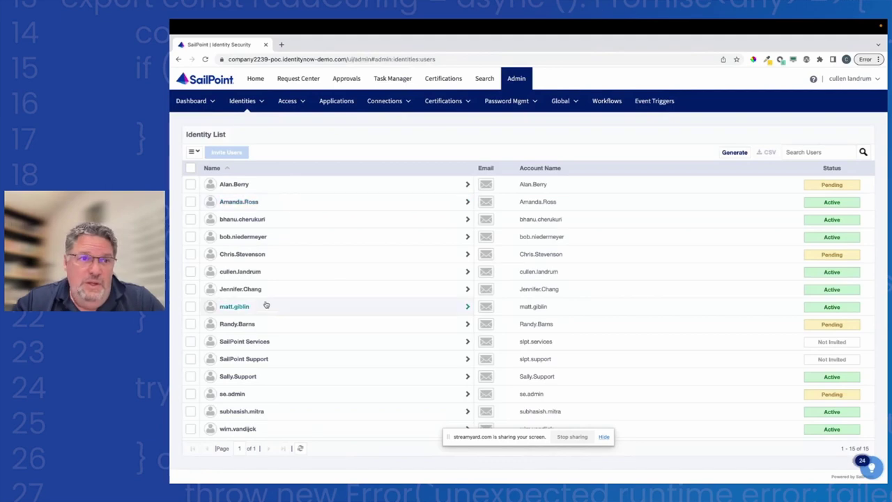
click(246, 326)
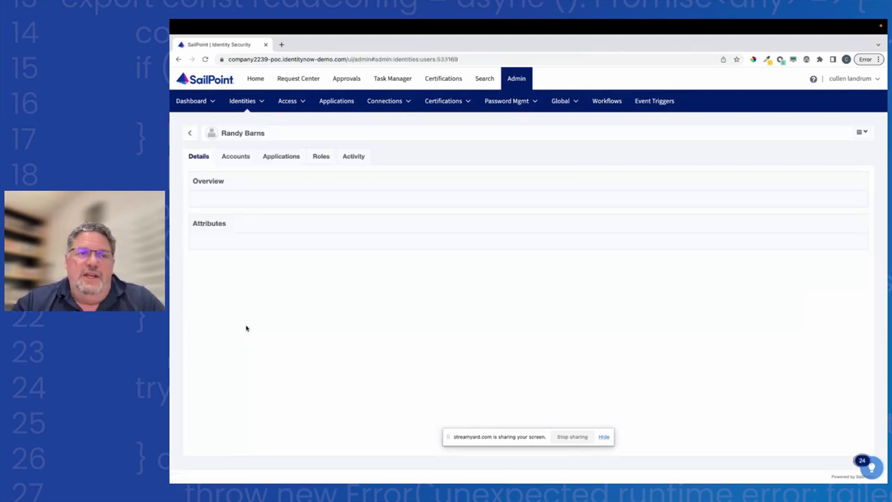
scroll(503, 295, down, 1)
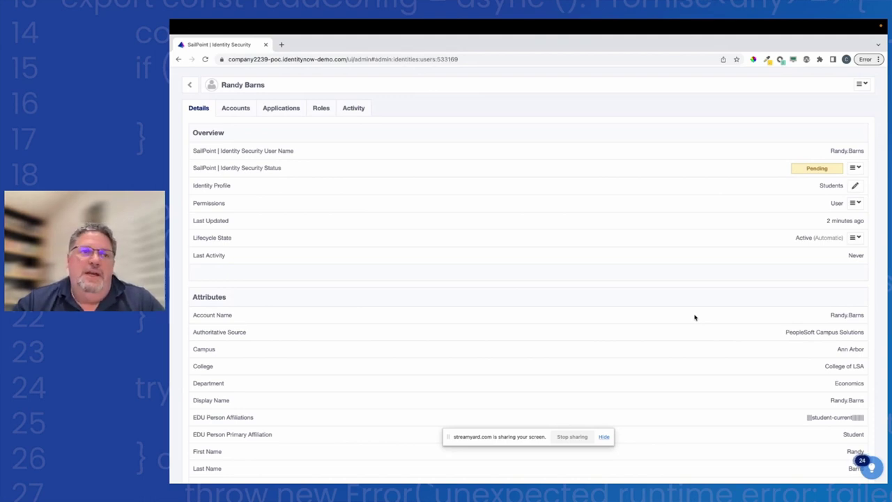
scroll(683, 275, up, 2)
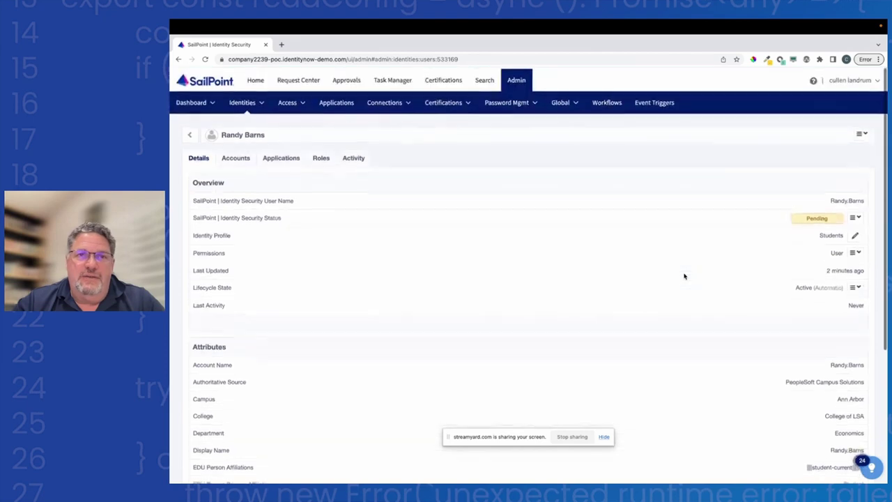
Import the account file 1.5human-resources-inactive30.csv into the PeopleSoft HCM source
click(384, 103)
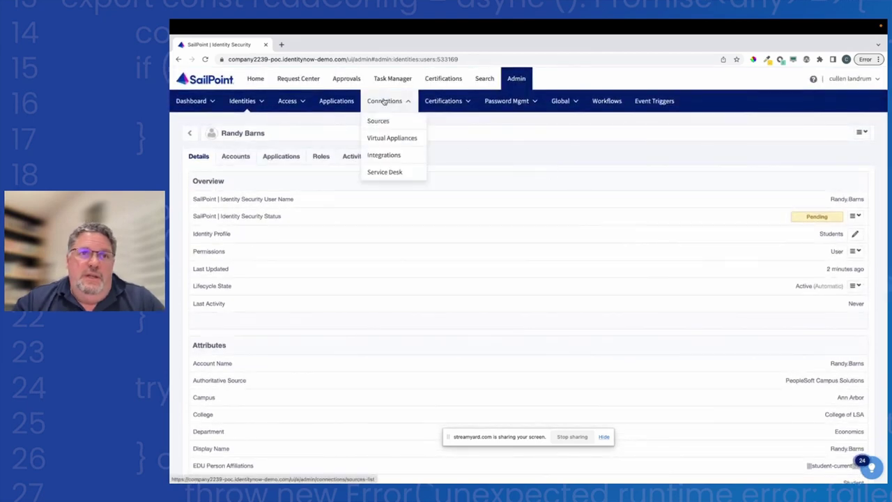
click(379, 122)
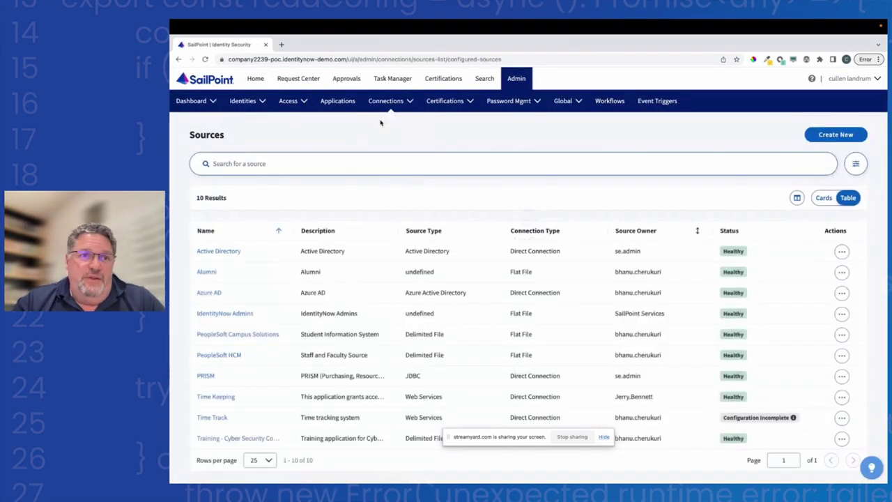
click(234, 356)
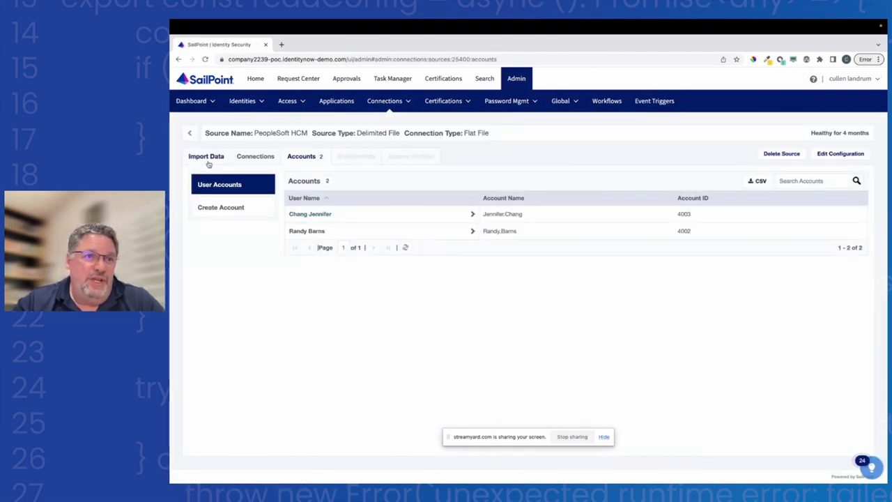
click(206, 158)
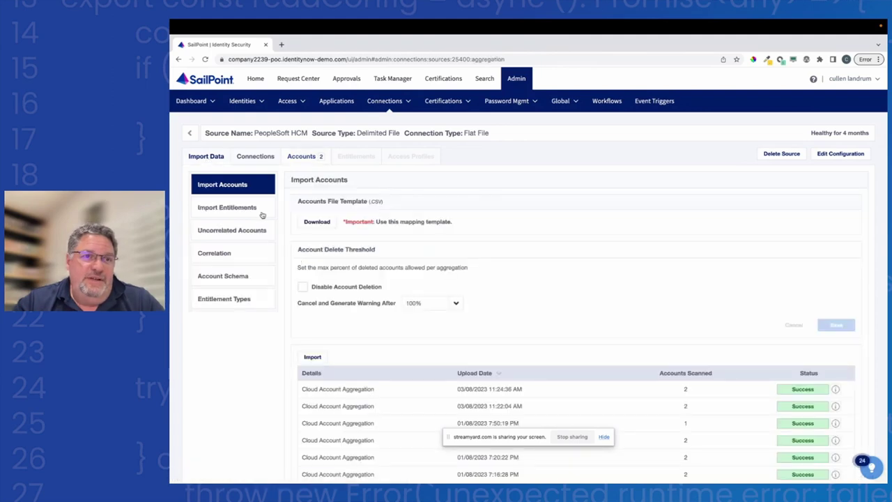
click(313, 358)
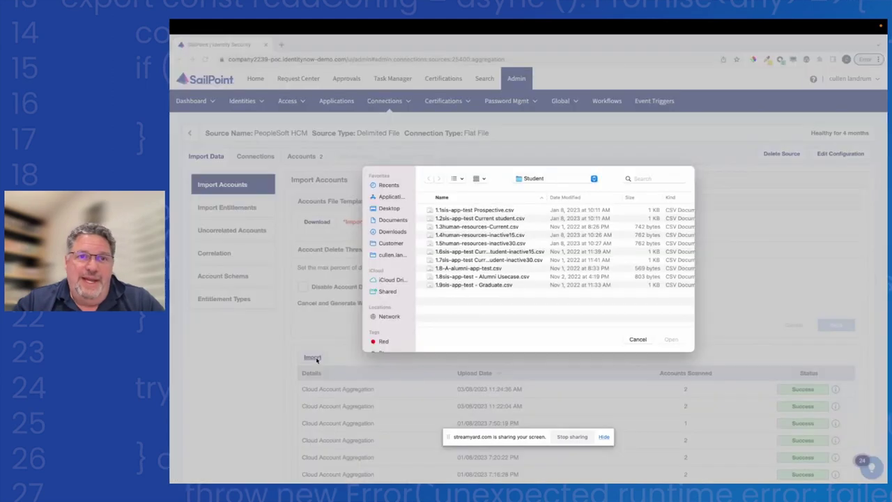
double_click(477, 244)
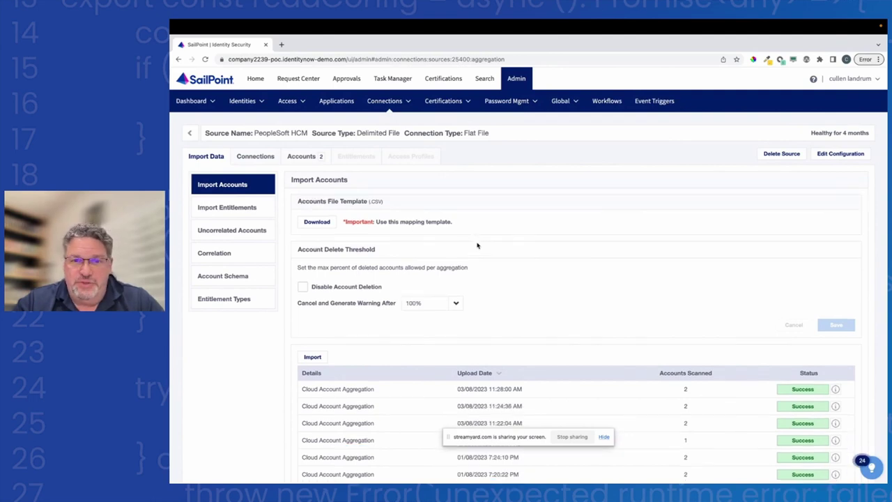
Open the student's identity from the PeopleSoft HCM accounts and recheck the lifecycle state and affiliations after the import
click(307, 157)
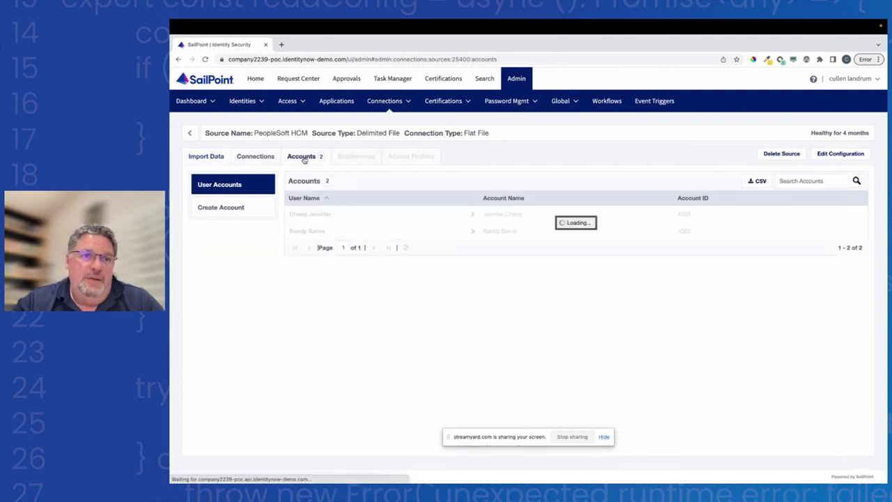
click(314, 231)
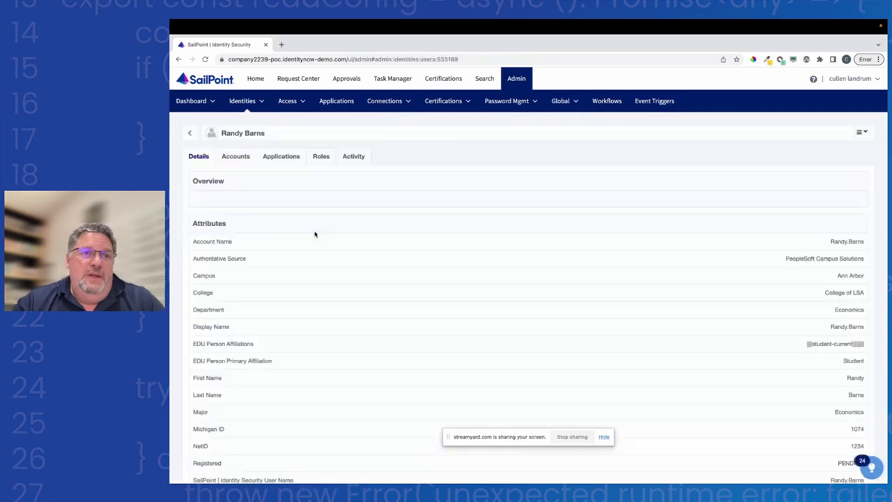
scroll(418, 314, down, 2)
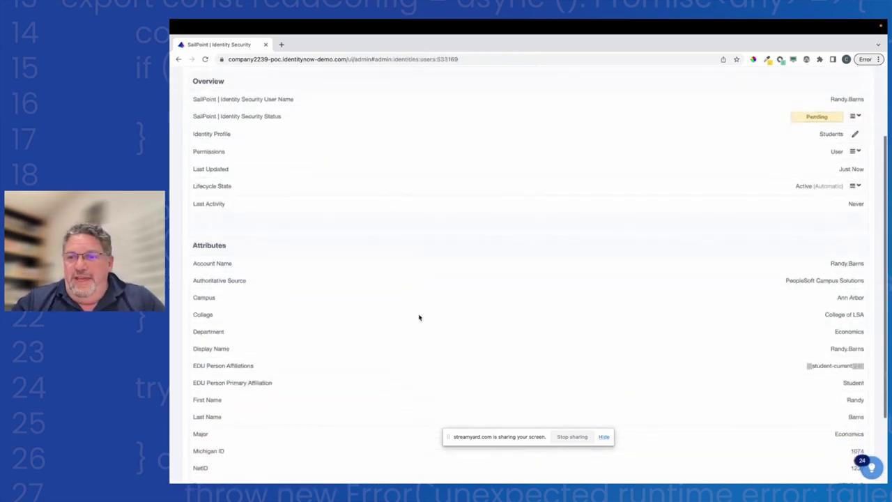
scroll(418, 315, up, 2)
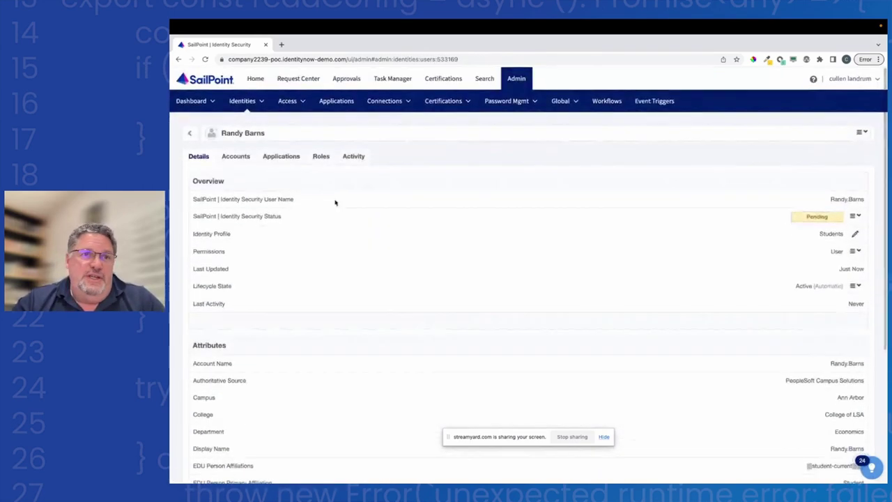
Start an account import for the PeopleSoft Campus Solutions source, bringing up the Student folder's files
click(386, 103)
click(382, 123)
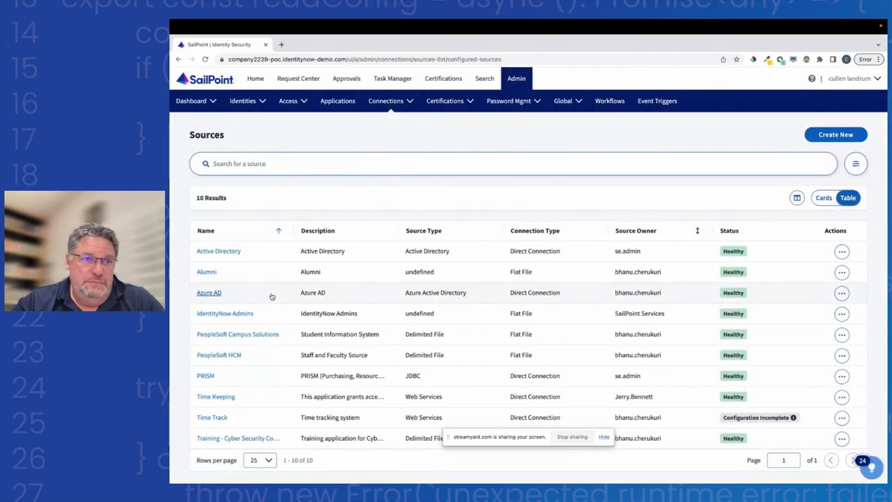
click(239, 335)
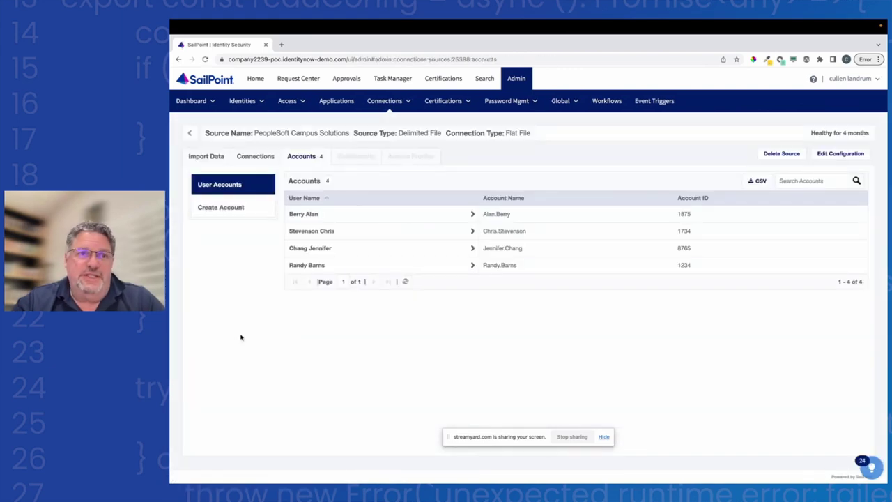
click(213, 157)
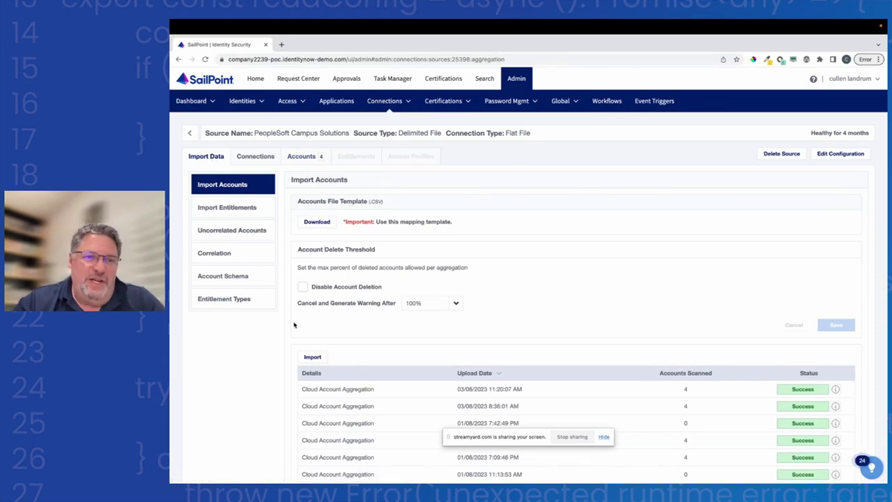
click(312, 357)
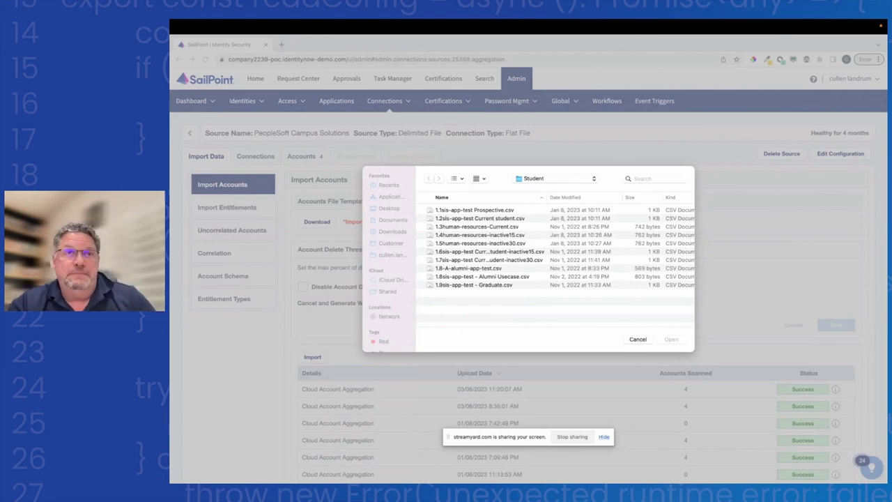
key(super+Tab)
key(super+Tab)
key(super+Tab)
key(super+Tab)
key(super+Tab)
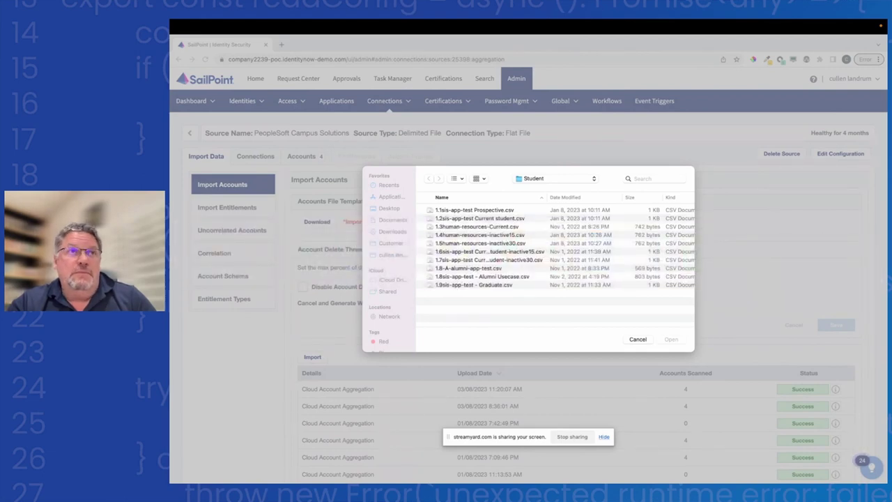
key(super+Tab)
key(super+Tab)
key(super+Tab)
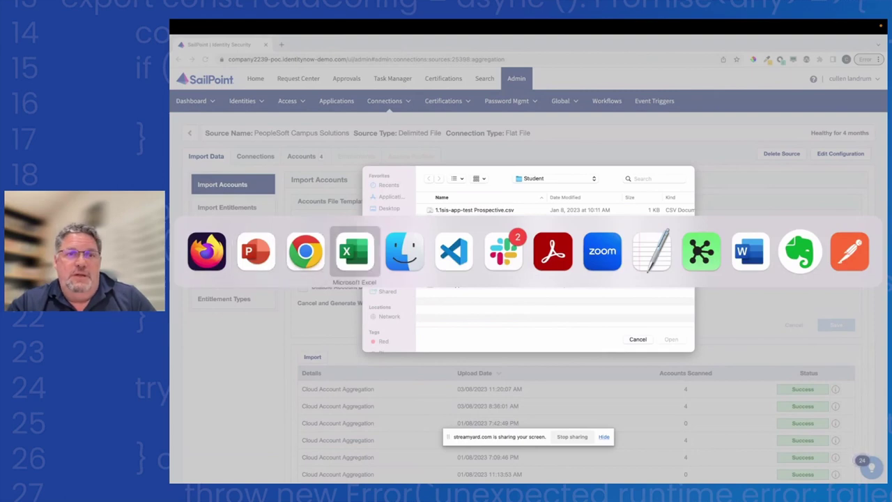
key(super+shift+Tab)
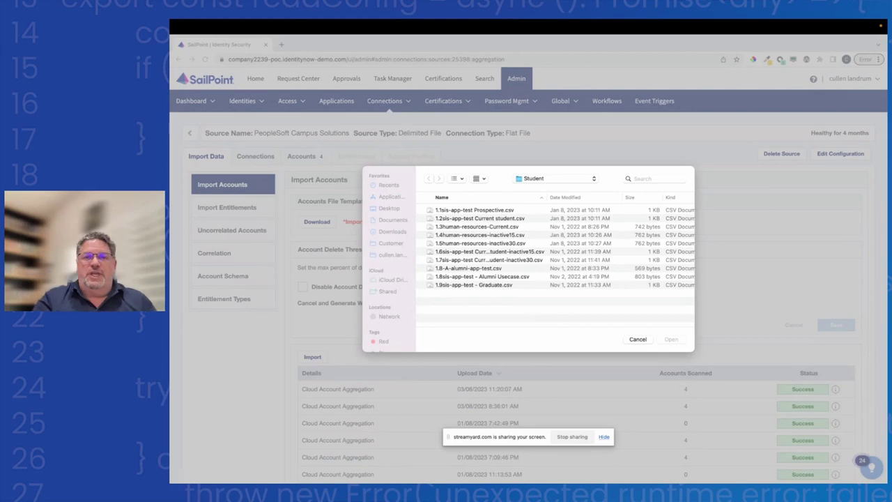
Cancel the account file selection for PeopleSoft Campus Solutions and switch to the Get EduPersonPrimaryAffiliation transform in Visual Studio Code
click(635, 340)
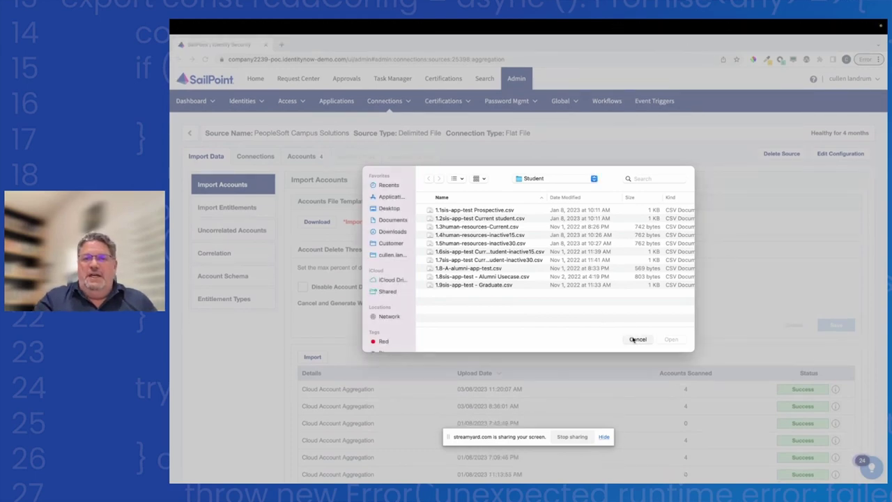
click(637, 339)
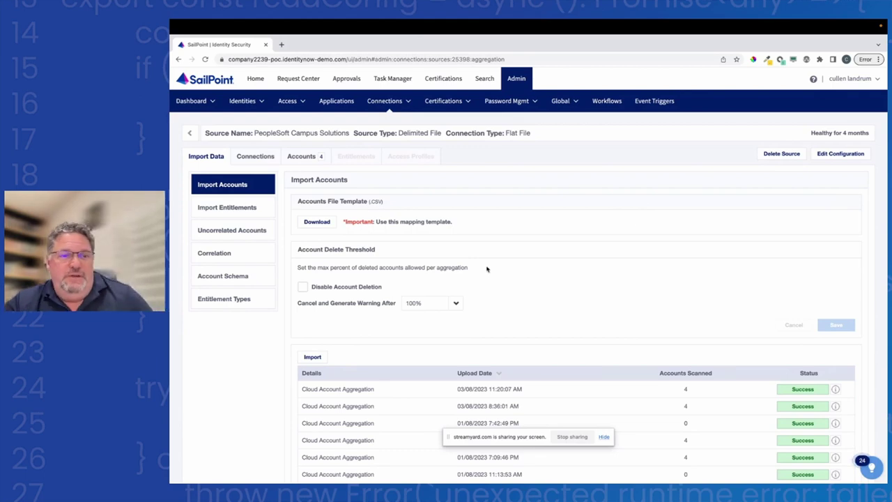
key(super+Tab)
key(super+Tab)
key(super+Tab)
key(super+Tab)
key(super+Tab)
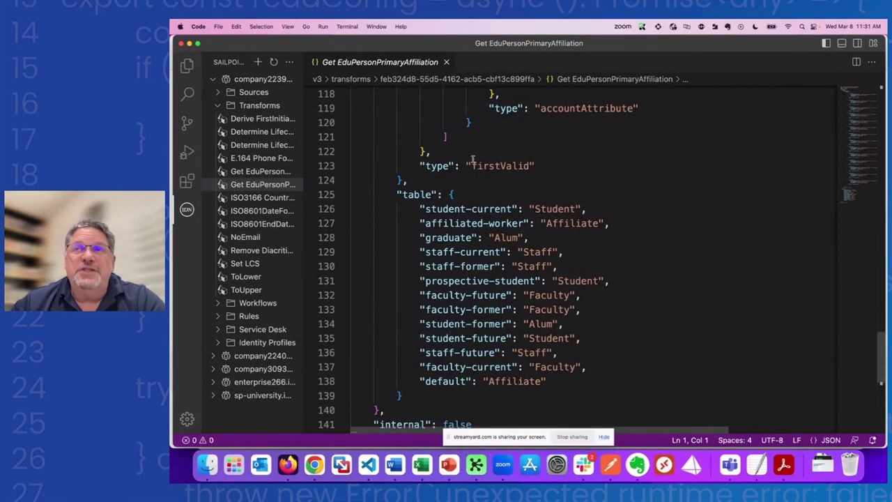
Examine the account attribute entries of the Get EduPersonPrimaryAffiliation transform and highlight the firstValid type that evaluates them
scroll(473, 160, up, 10)
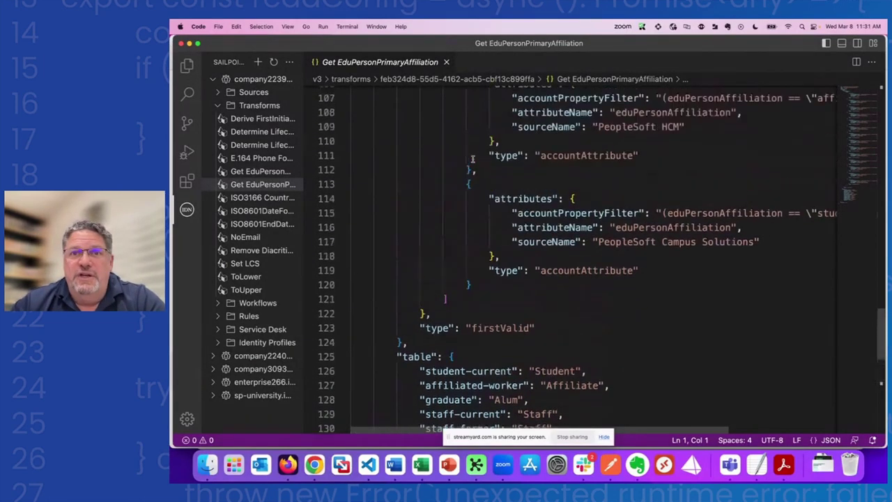
scroll(472, 160, up, 7)
scroll(473, 160, right, 3)
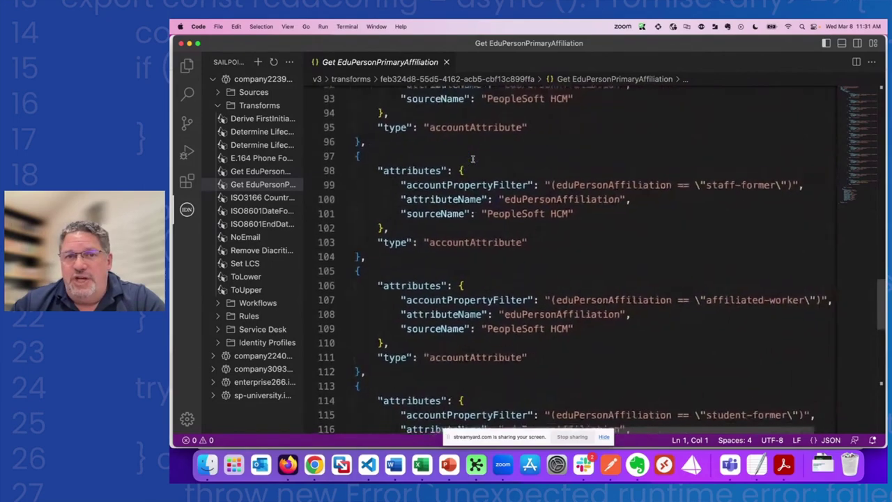
scroll(472, 159, down, 20)
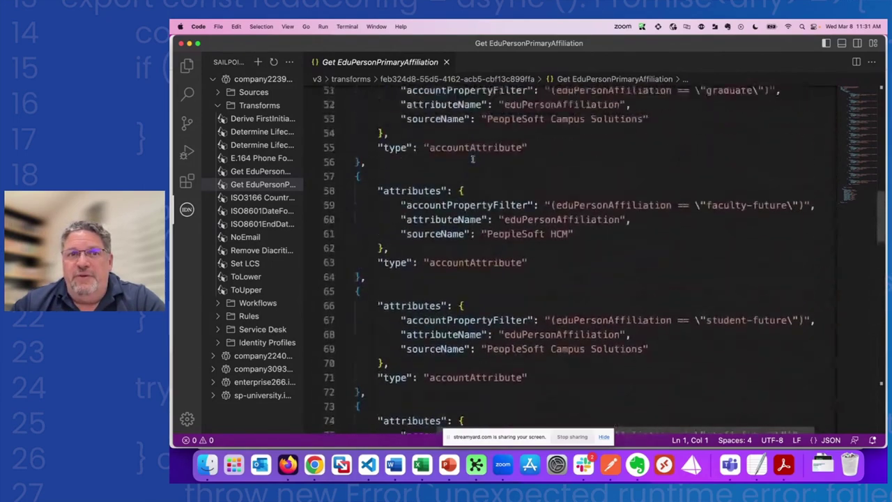
scroll(472, 159, right, 3)
scroll(473, 161, up, 8)
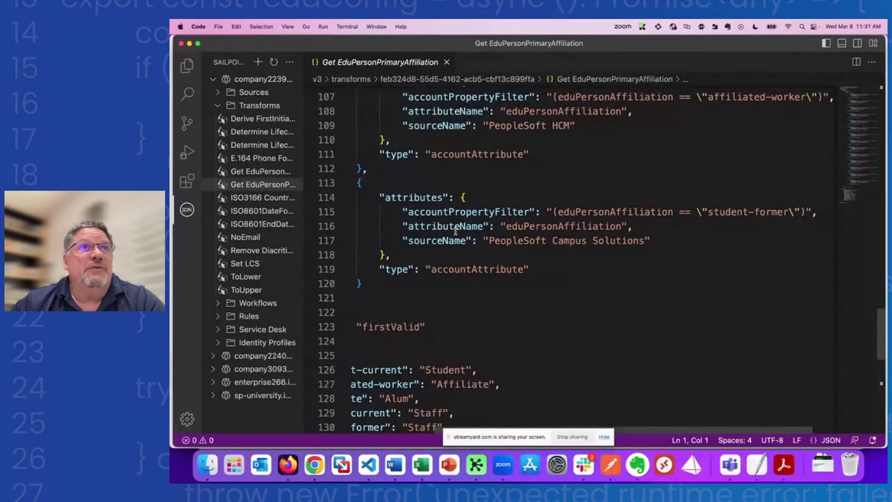
scroll(362, 325, left, 1)
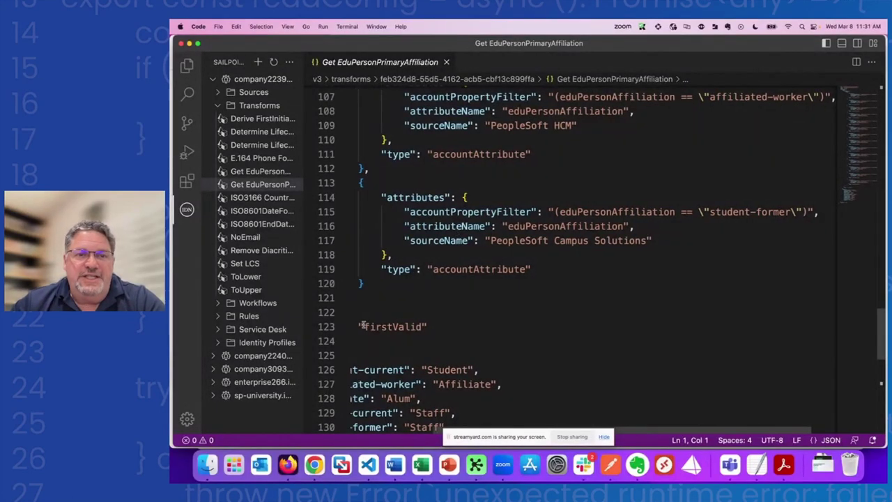
scroll(363, 326, left, 5)
scroll(418, 325, down, 1)
drag(471, 323, 531, 323)
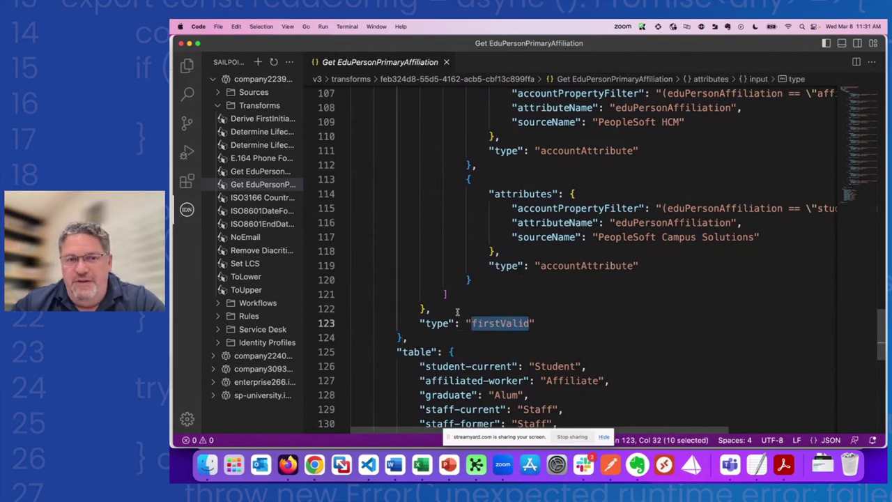
Review the priority order of the eduPersonAffiliation filters, from the Alumni source's graduate entry down to the student-former entry
scroll(474, 266, up, 2)
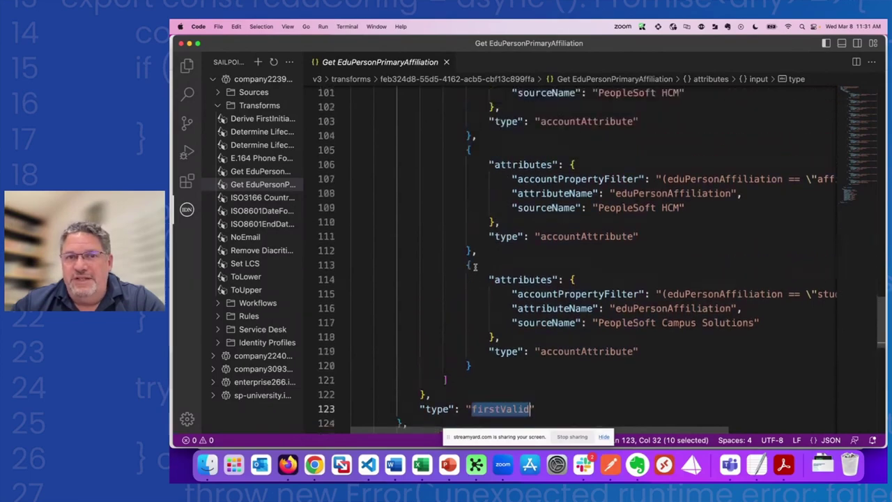
scroll(474, 266, up, 15)
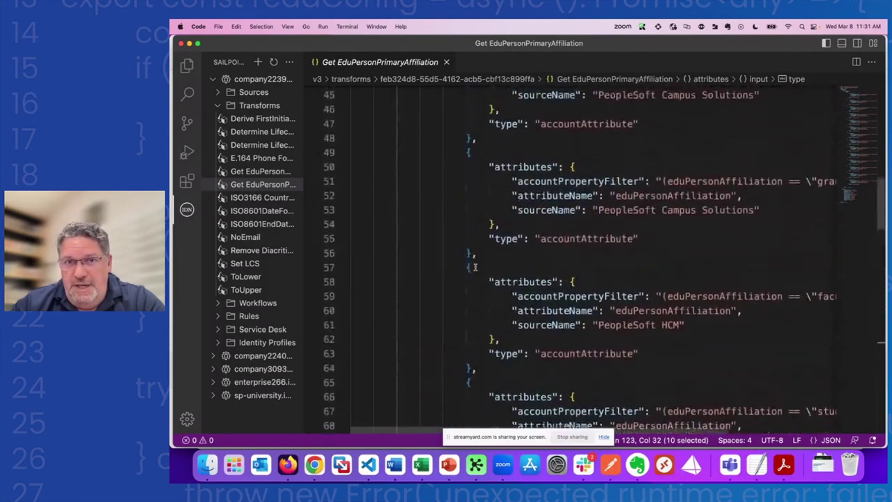
scroll(473, 266, up, 15)
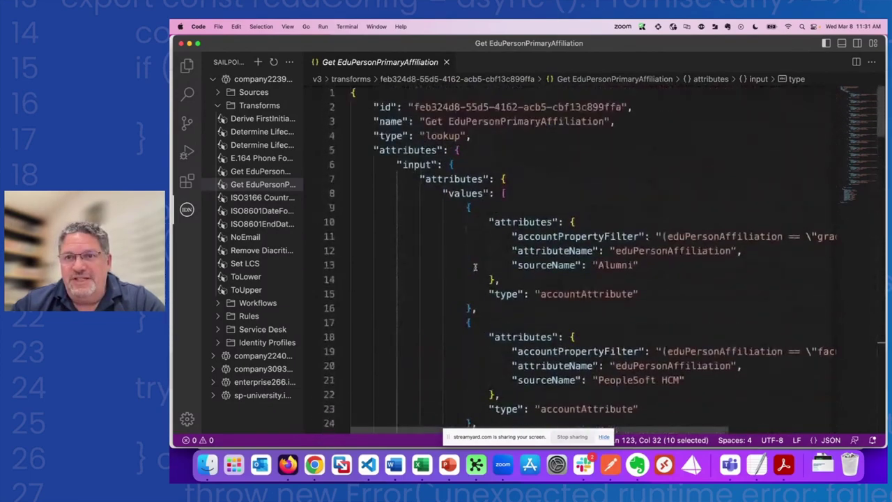
scroll(529, 237, down, 3)
scroll(530, 236, right, 3)
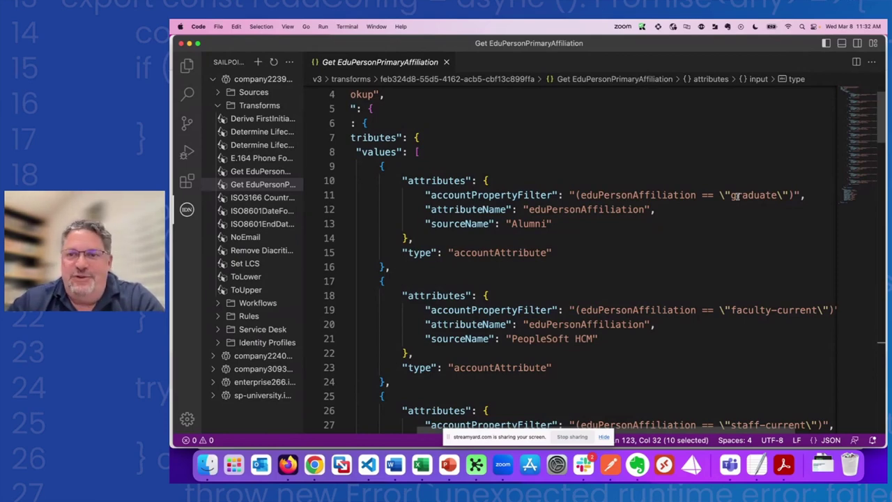
scroll(685, 310, down, 3)
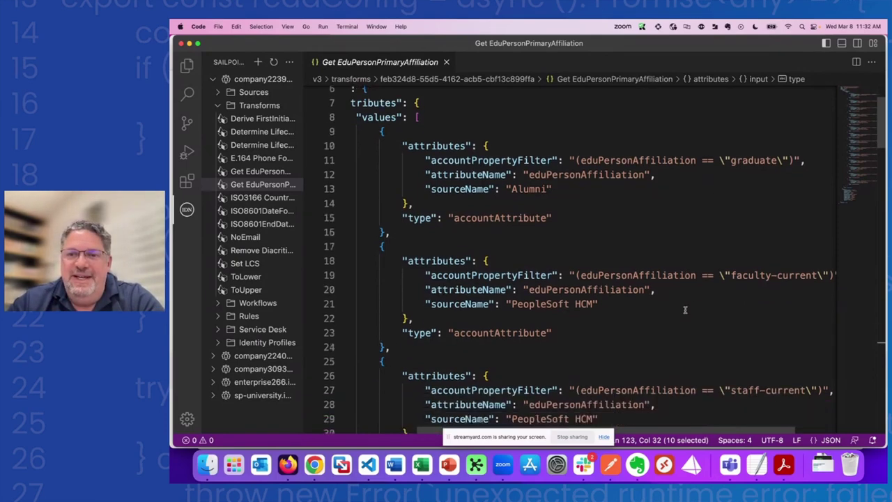
scroll(685, 309, down, 5)
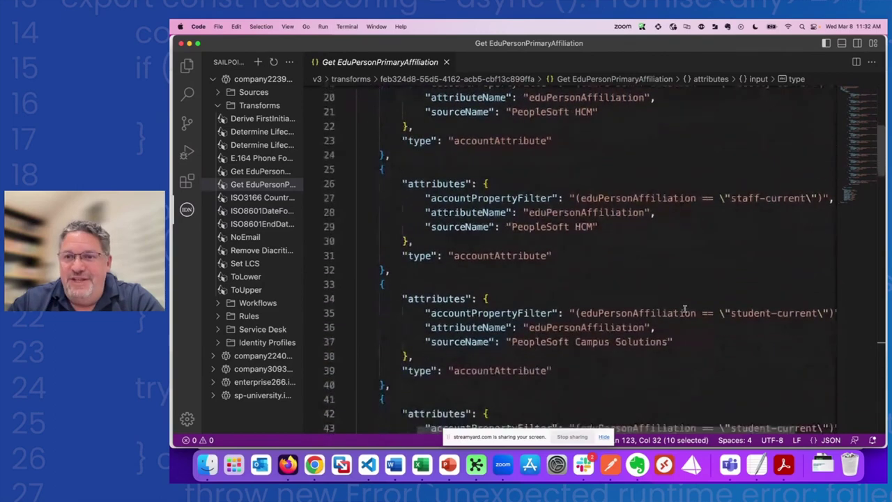
scroll(684, 309, down, 4)
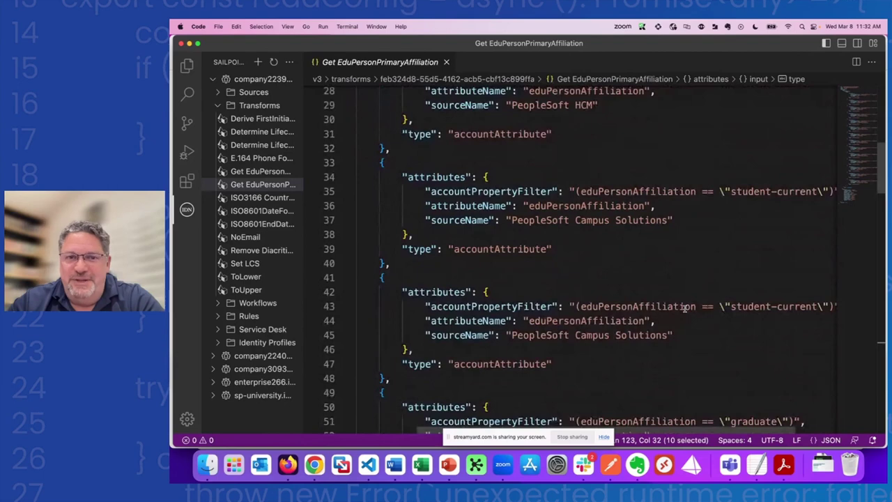
scroll(685, 309, down, 5)
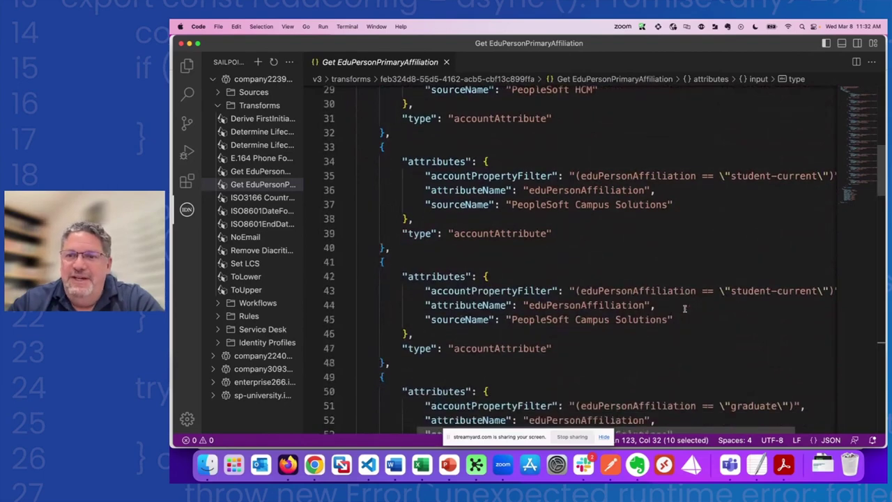
scroll(685, 309, down, 5)
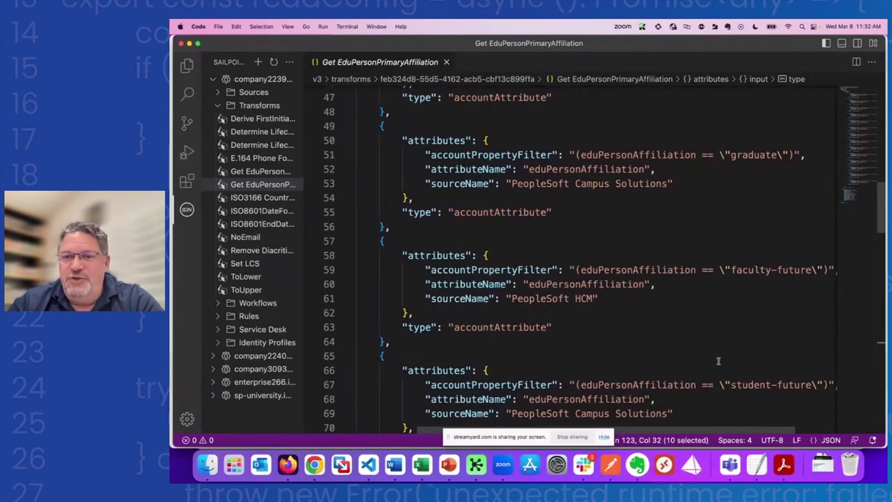
scroll(732, 378, down, 3)
scroll(732, 378, down, 3)
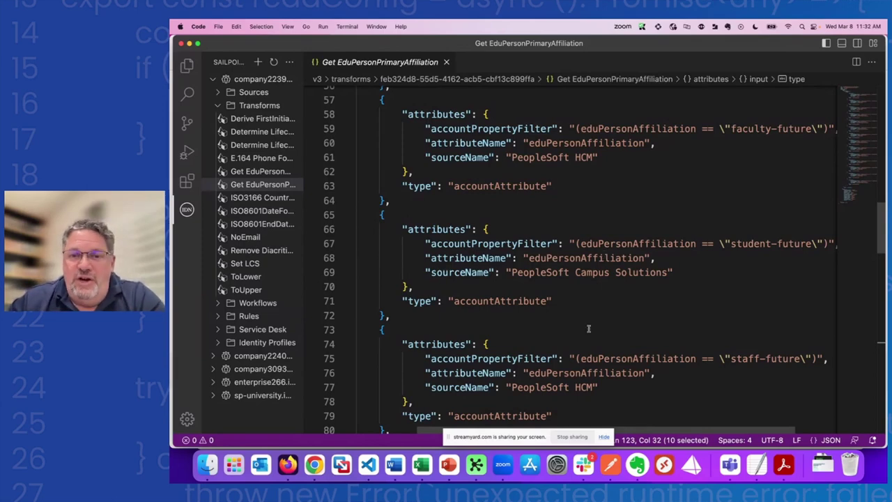
scroll(588, 328, down, 4)
scroll(588, 328, down, 8)
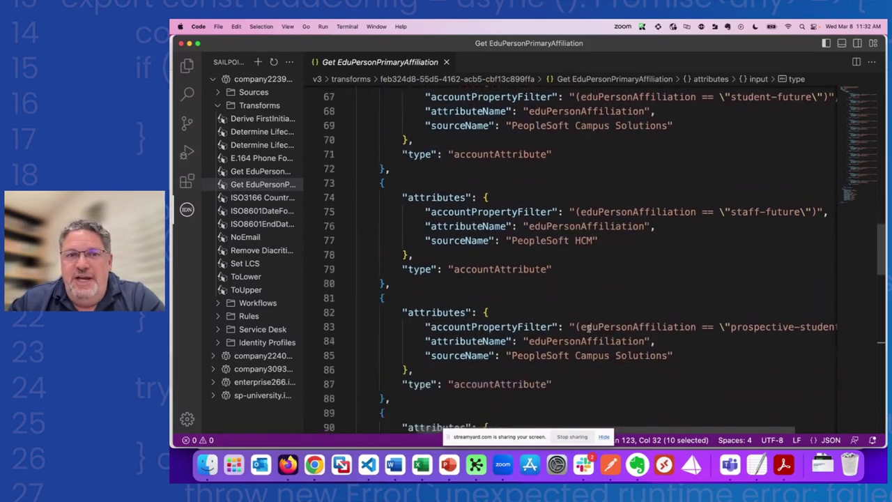
scroll(589, 328, down, 10)
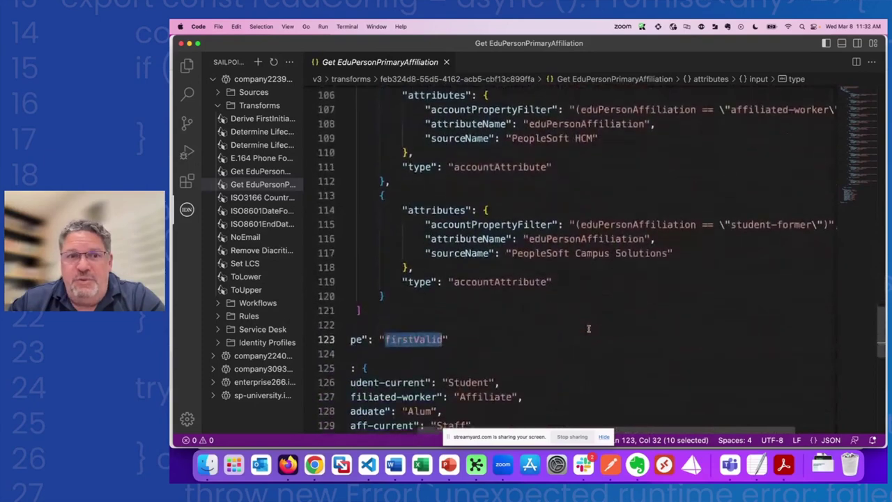
Review the lookup table that maps affiliations to primary values and highlight its default Affiliate line
scroll(418, 190, left, 3)
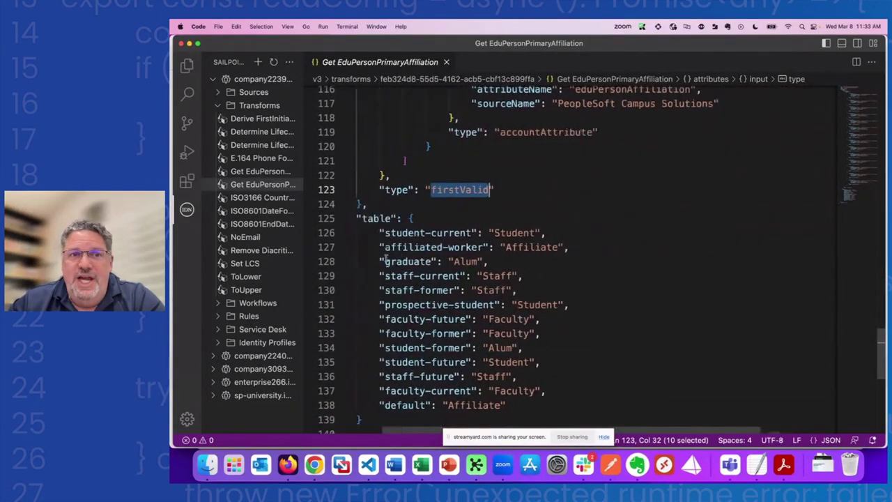
scroll(411, 199, down, 1)
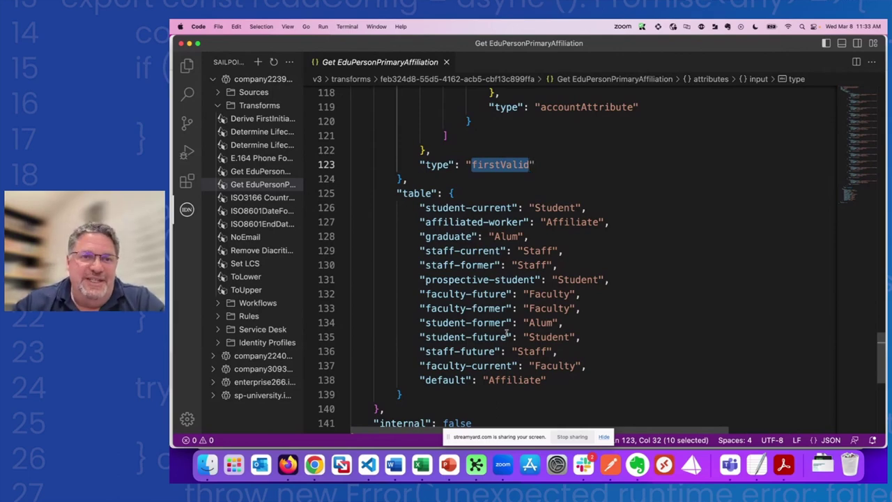
drag(421, 379, 545, 376)
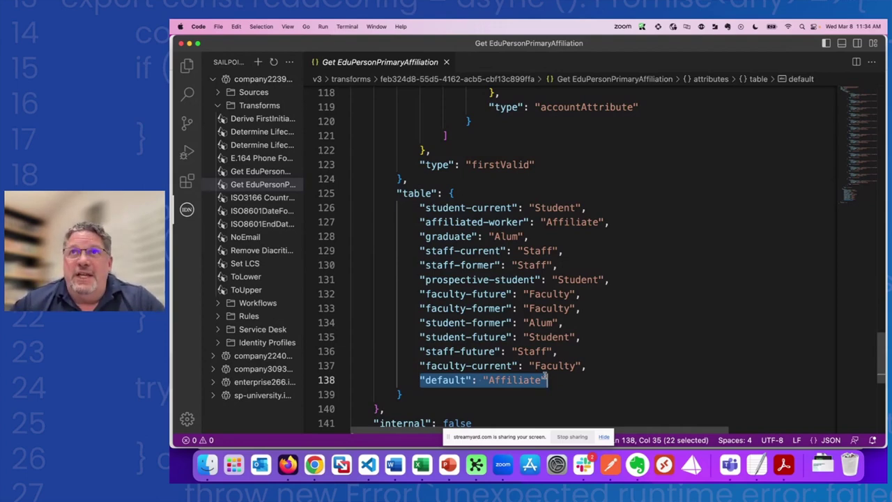
Open the Get EduPersonAffiliations transform and examine the staff-current conditional, including its end-date comparison and checkeduPerson2 fallback
click(262, 184)
click(267, 172)
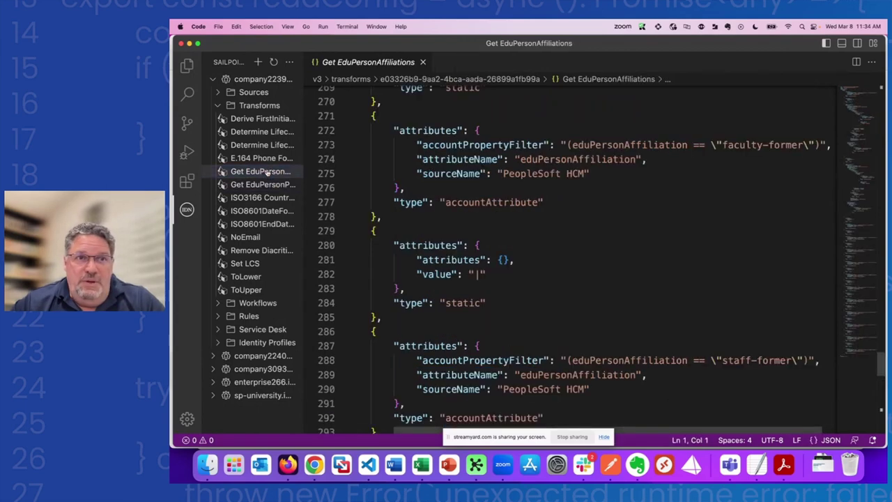
scroll(425, 242, up, 15)
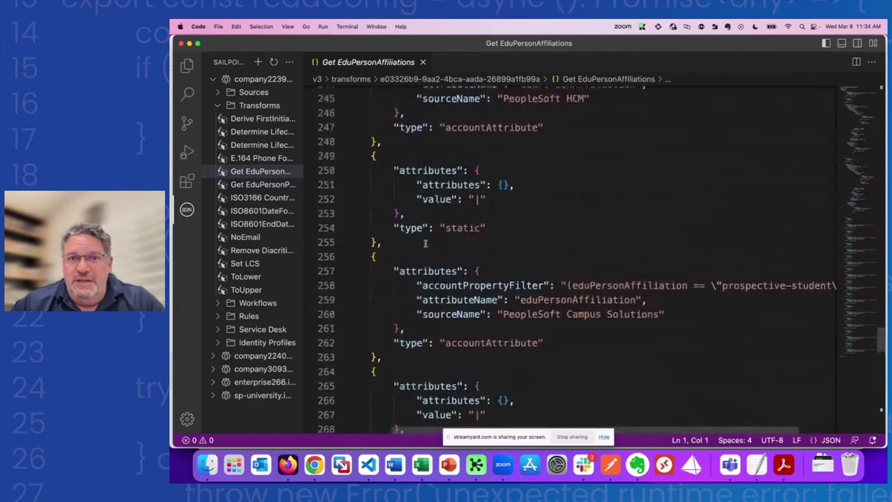
scroll(425, 243, up, 20)
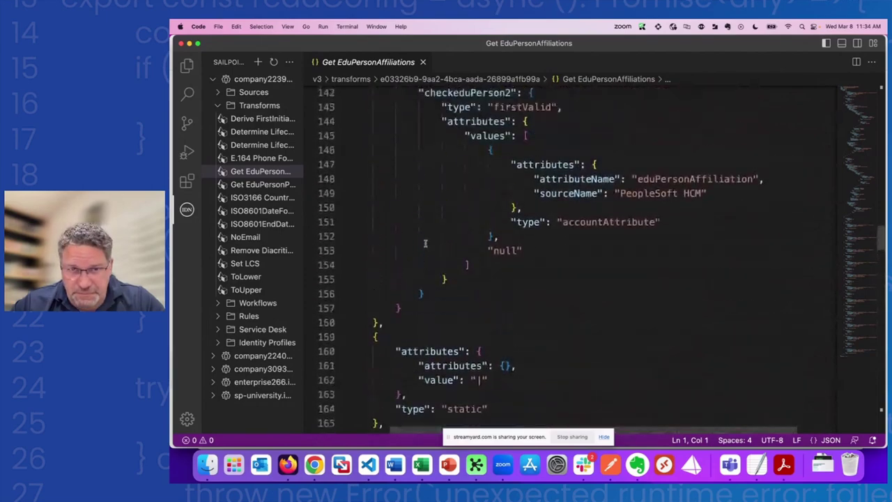
scroll(425, 243, up, 3)
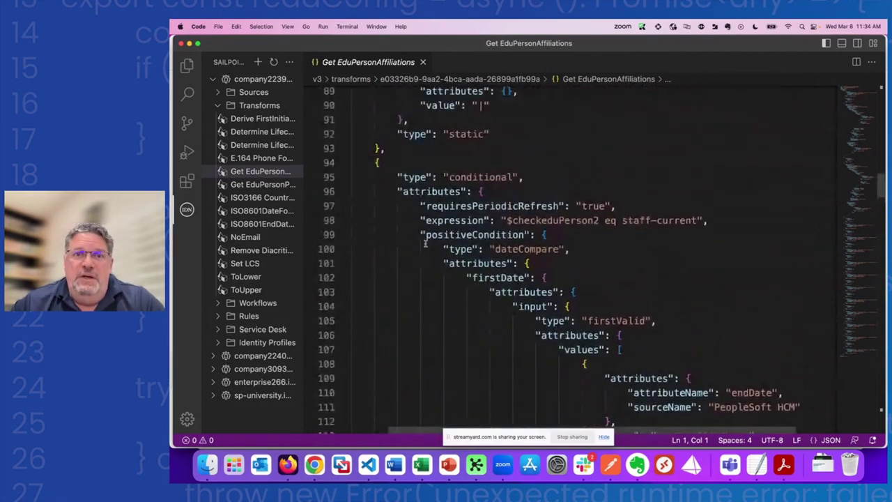
scroll(425, 242, down, 3)
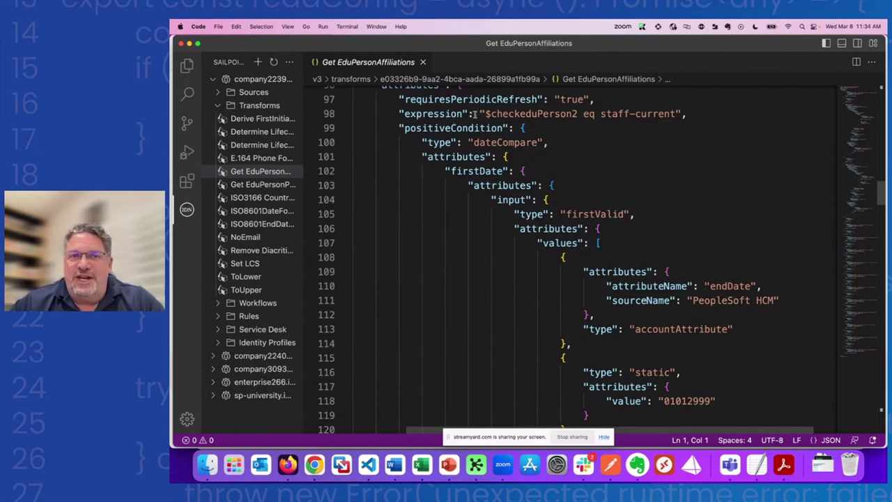
scroll(472, 202, down, 10)
scroll(472, 202, down, 1)
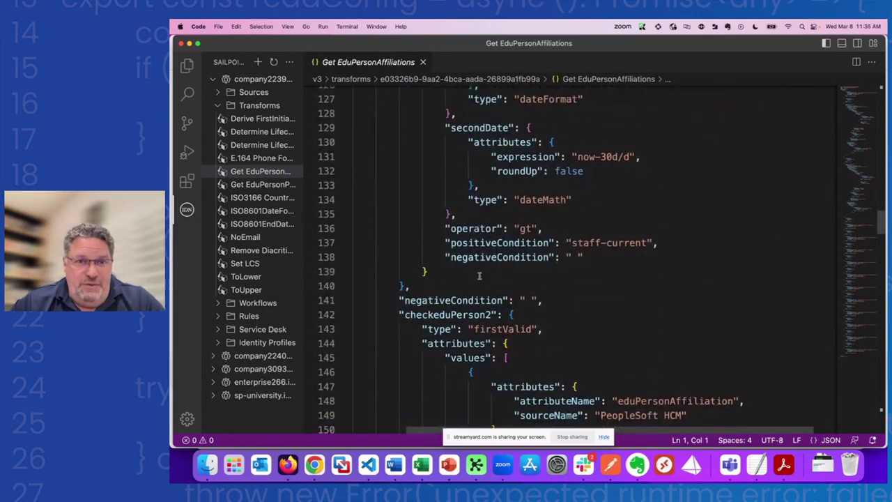
scroll(478, 276, down, 2)
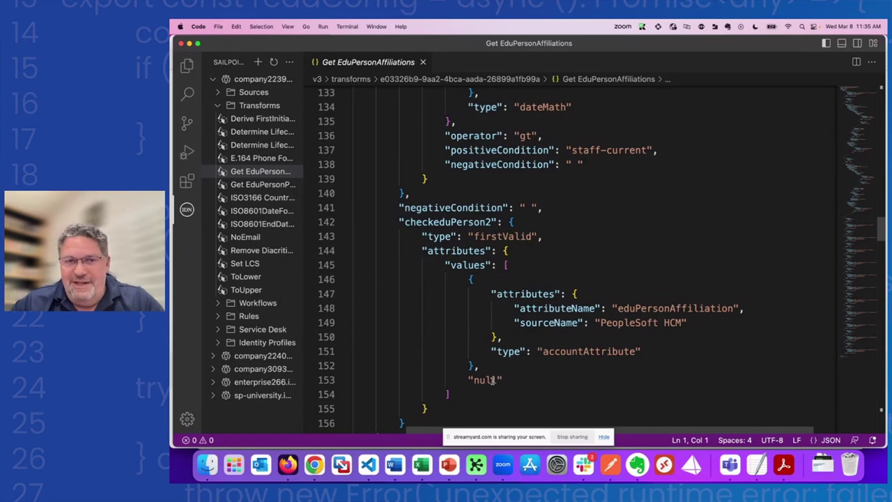
scroll(482, 248, up, 1)
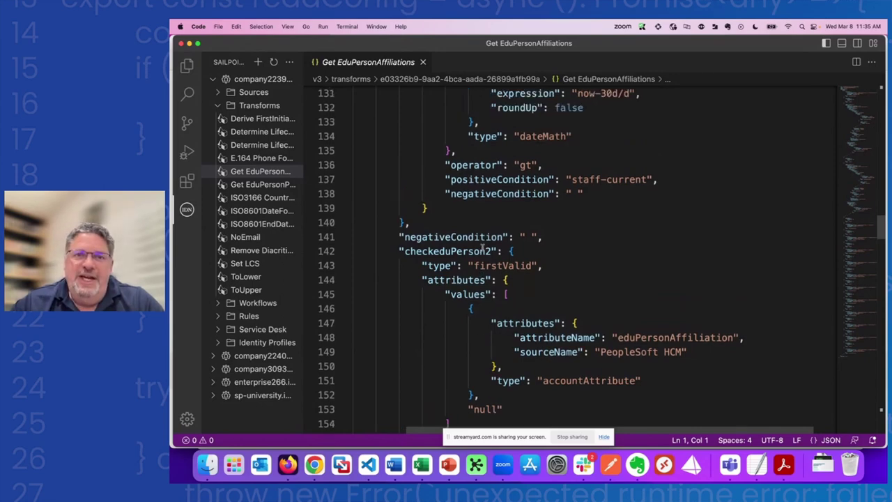
Trace the staff-current date comparison from its firstDate input through secondDate and its outcomes, highlighting the static fallback end date 01012999
scroll(482, 248, up, 14)
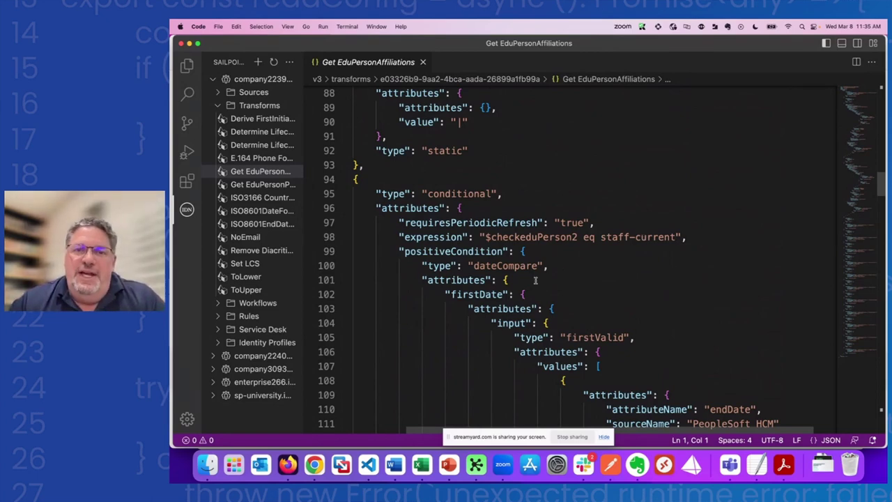
scroll(535, 278, down, 2)
scroll(536, 279, down, 2)
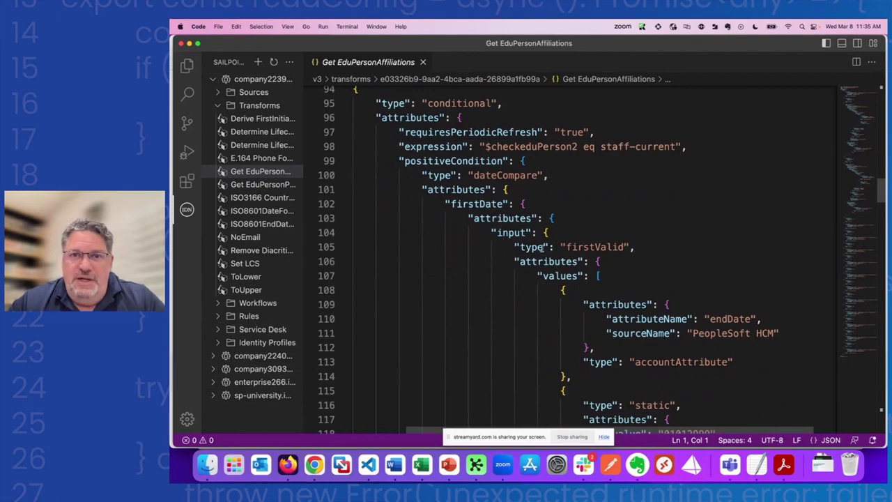
scroll(541, 248, down, 2)
scroll(541, 247, down, 3)
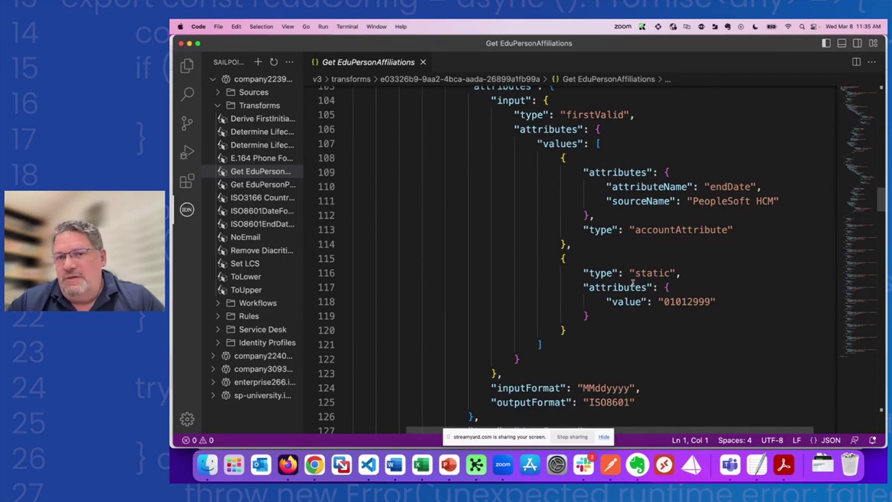
drag(664, 301, 711, 301)
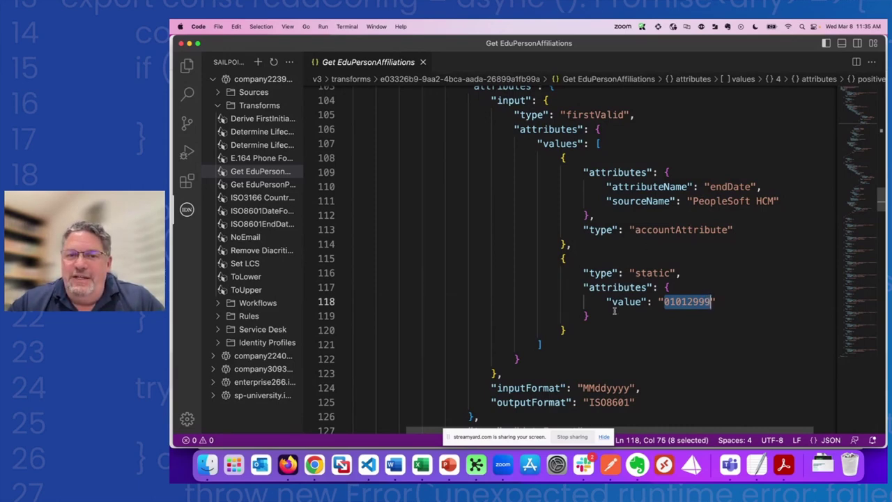
scroll(614, 311, down, 3)
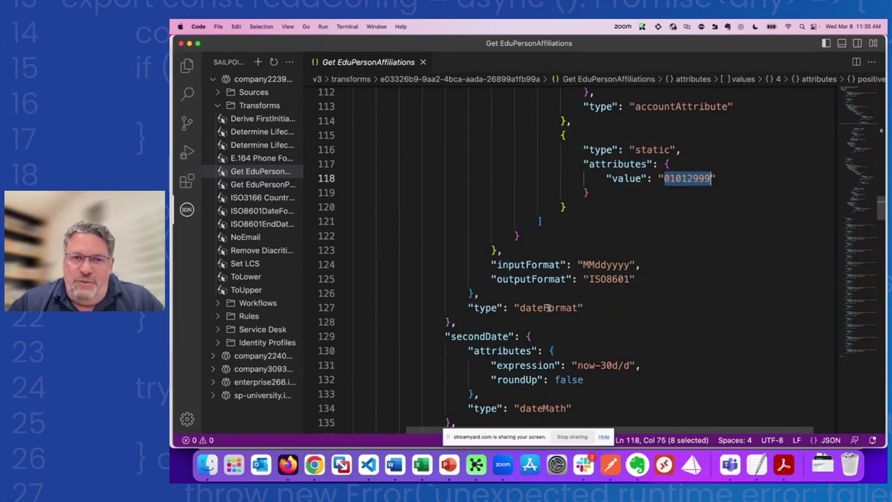
scroll(547, 308, down, 2)
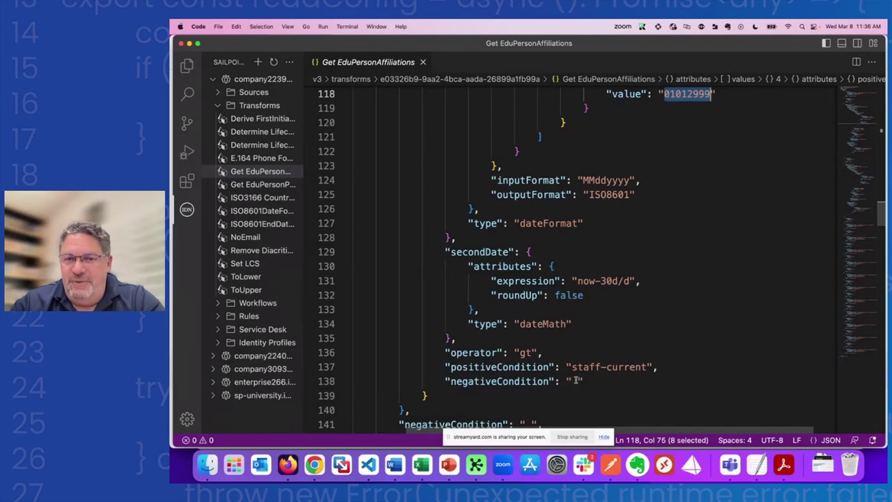
Examine the student-worker conditional, from its checkeduPerson expression through the end-date comparison against now-30d/d
scroll(550, 353, up, 15)
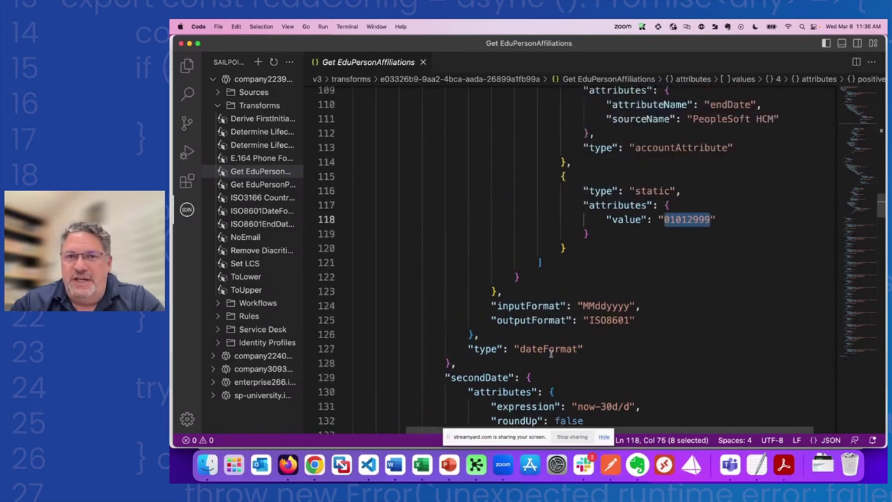
scroll(550, 353, up, 12)
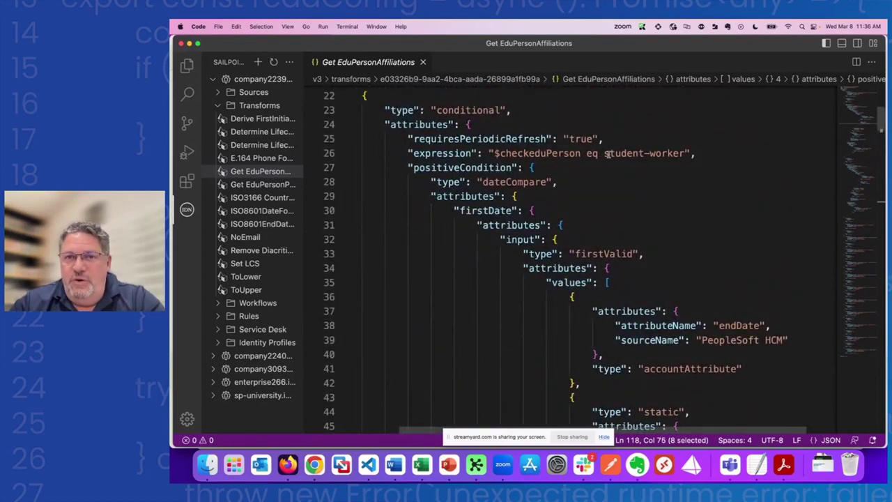
scroll(583, 271, down, 5)
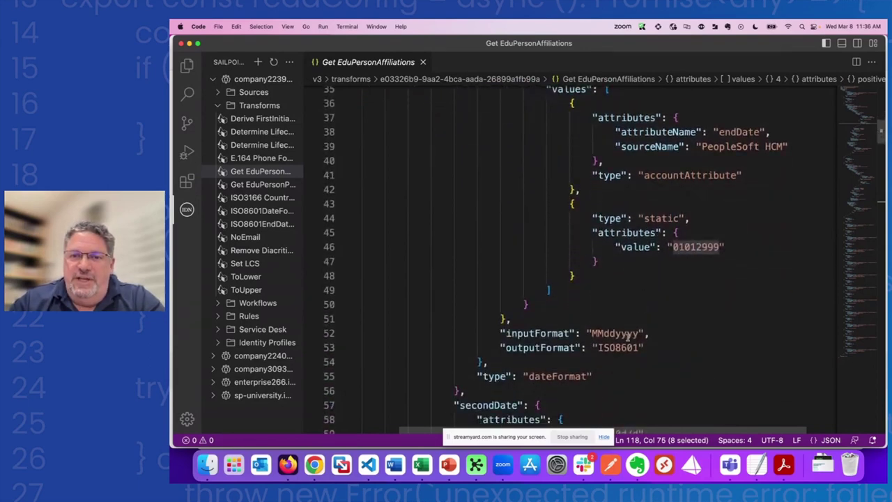
scroll(627, 337, down, 3)
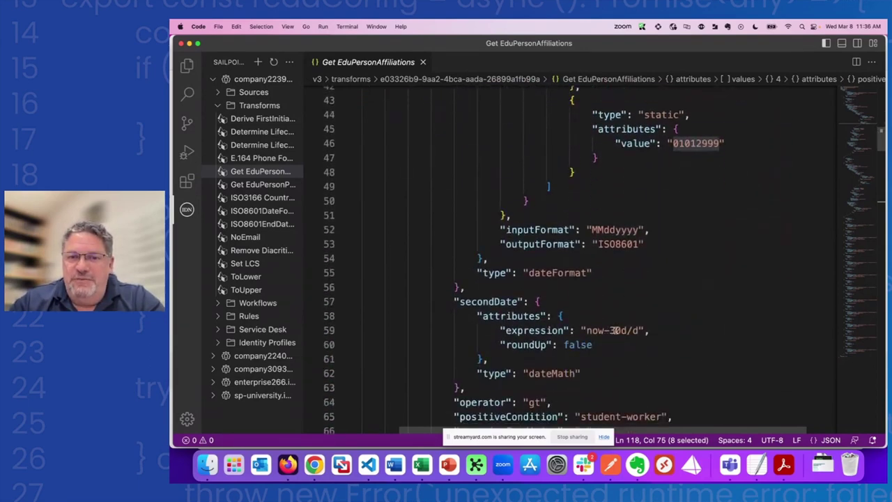
scroll(614, 330, down, 2)
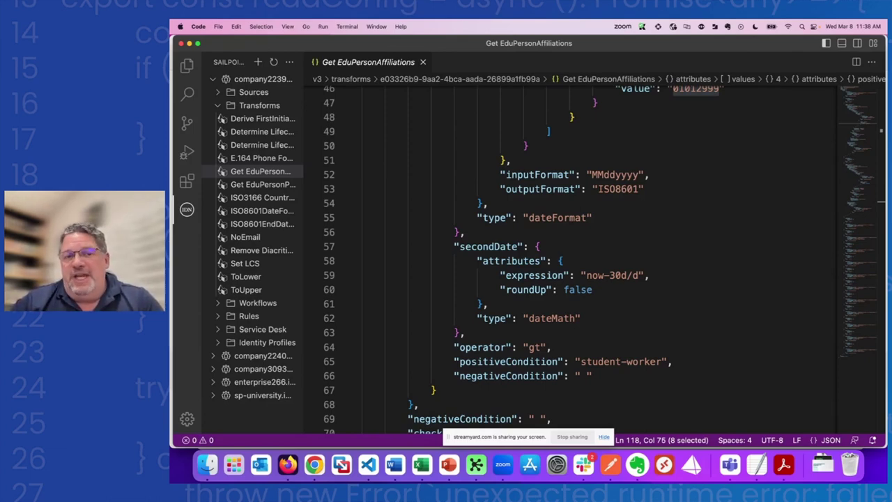
Switch to SailPoint in the browser, open the PeopleSoft Campus Solutions account schema and locate the eduPersonAffiliation attributes
key(ctrl+Right)
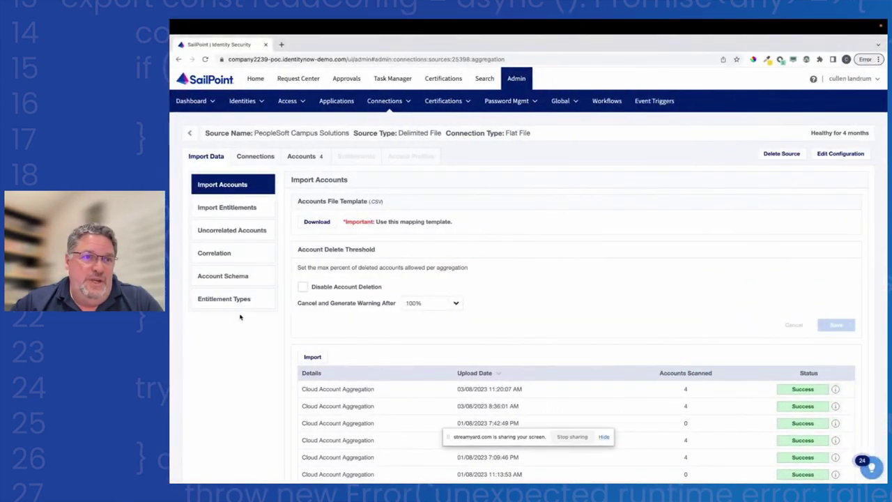
click(238, 280)
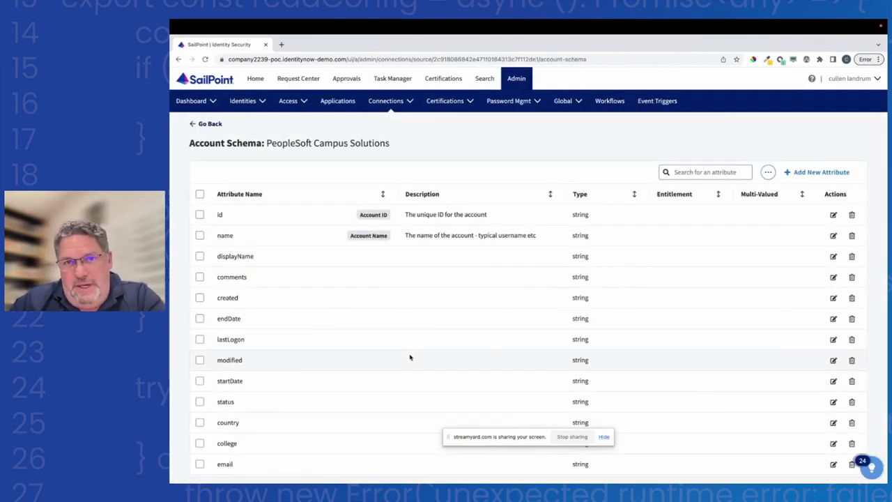
scroll(410, 358, down, 5)
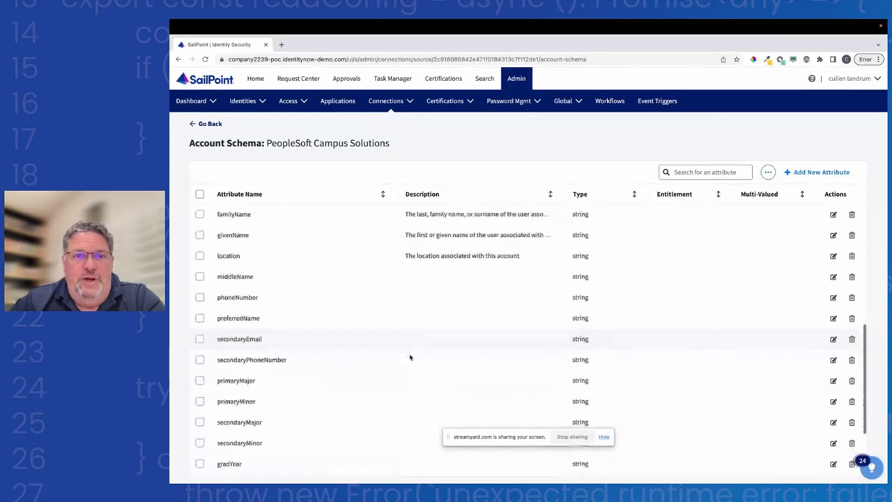
scroll(410, 358, down, 2)
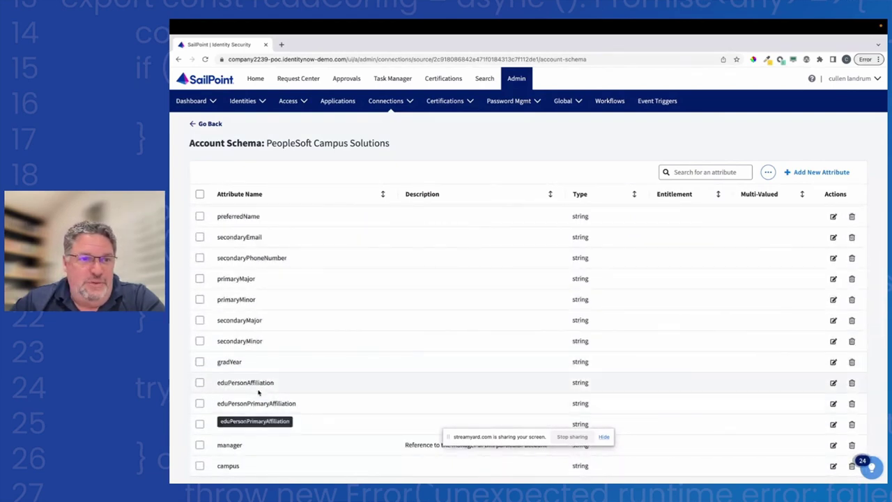